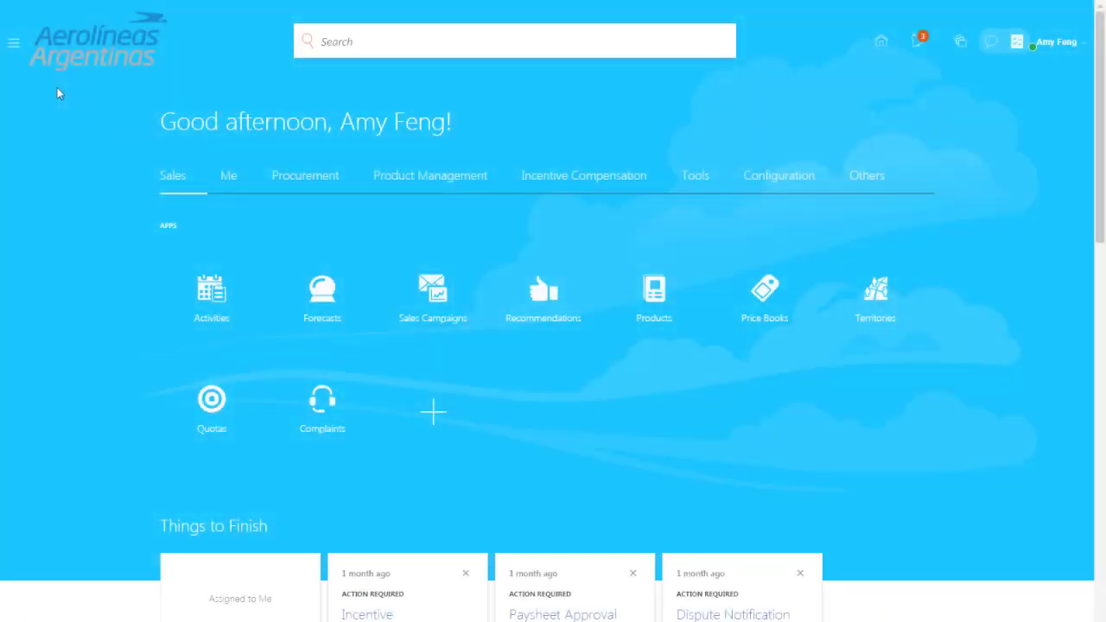
# Step: Go to Reports and Analytics under Tools in the navigator
pyautogui.click(14, 43)
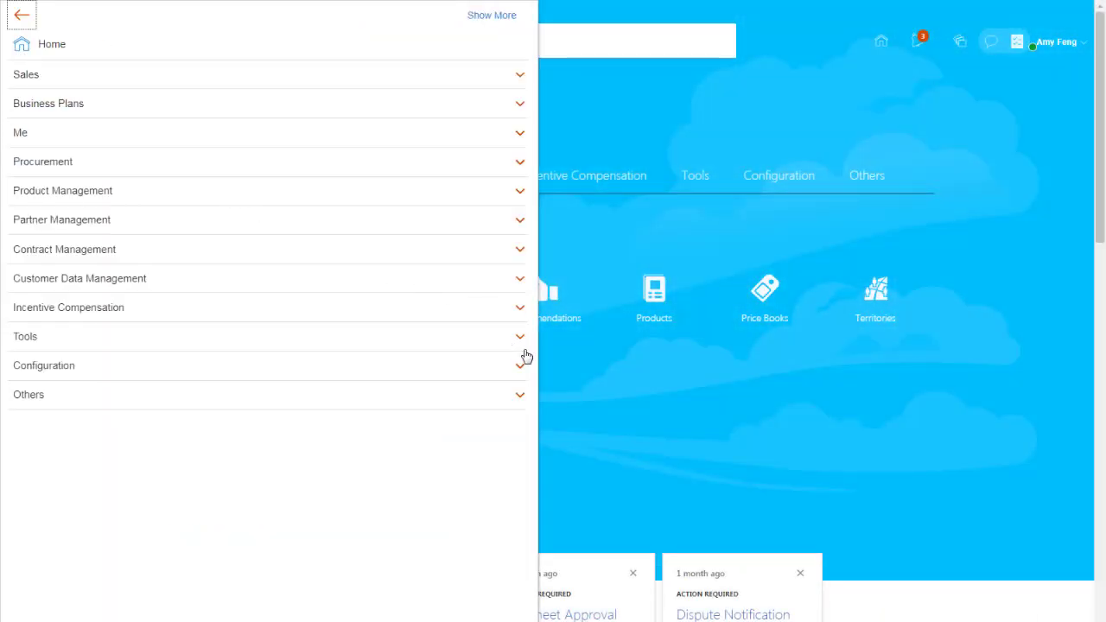
pyautogui.click(520, 338)
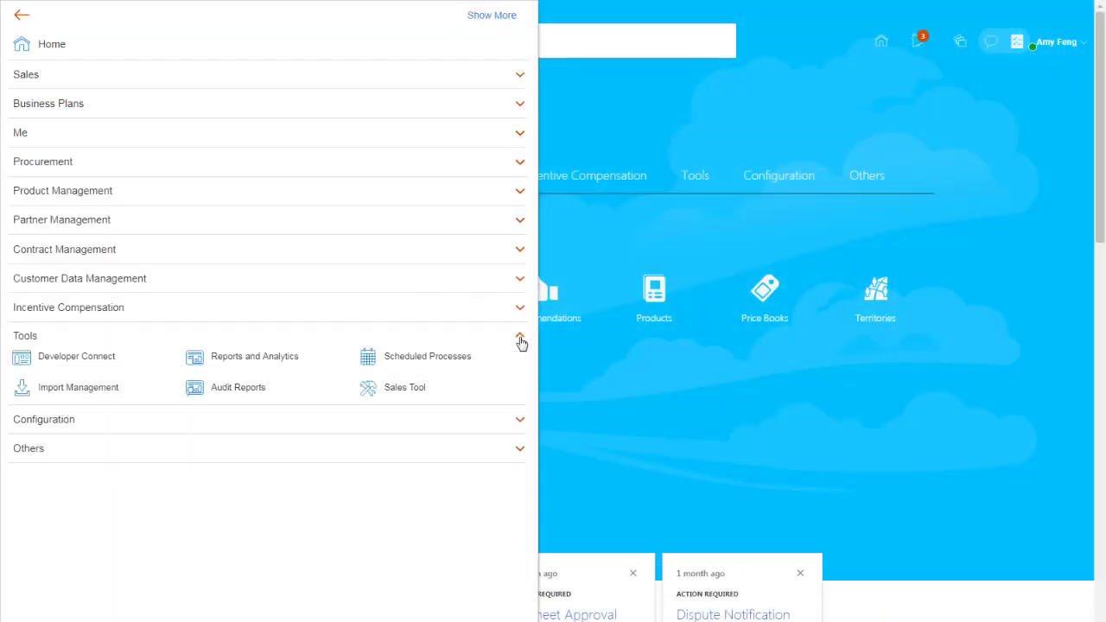
pyautogui.click(281, 362)
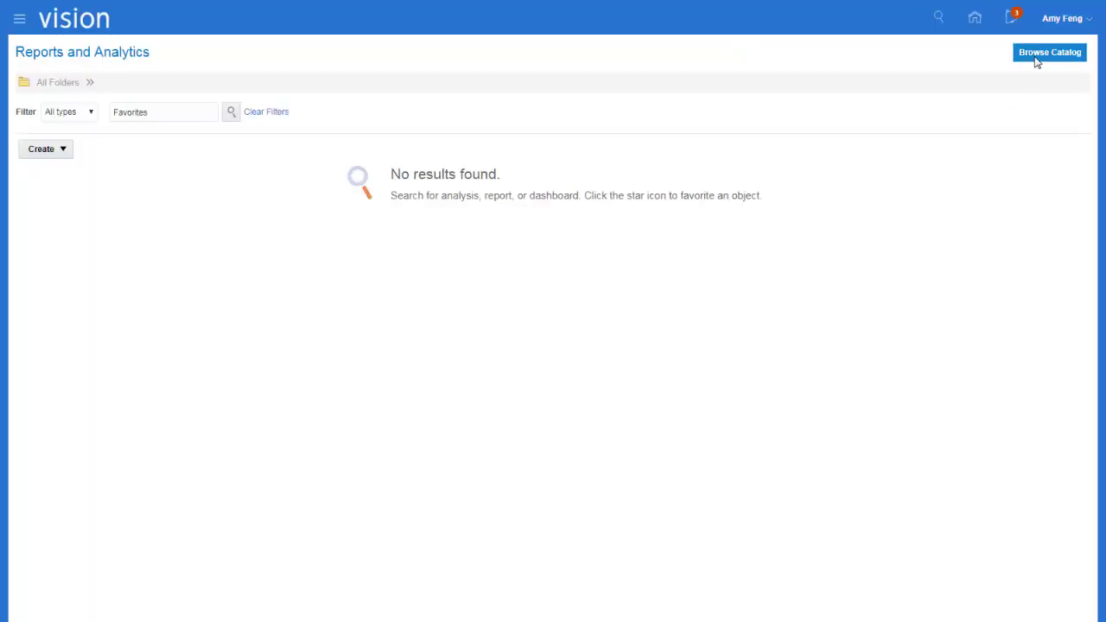
# Step: Run the ActualBookingsReport from the catalog for fiscal year 2018
pyautogui.click(1037, 57)
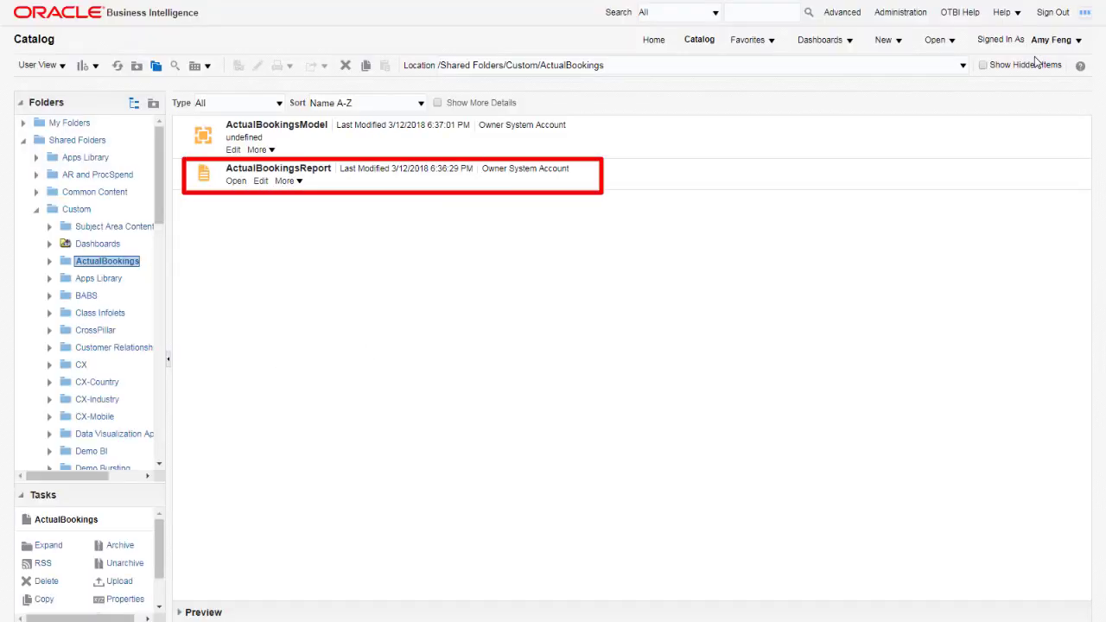
pyautogui.click(237, 182)
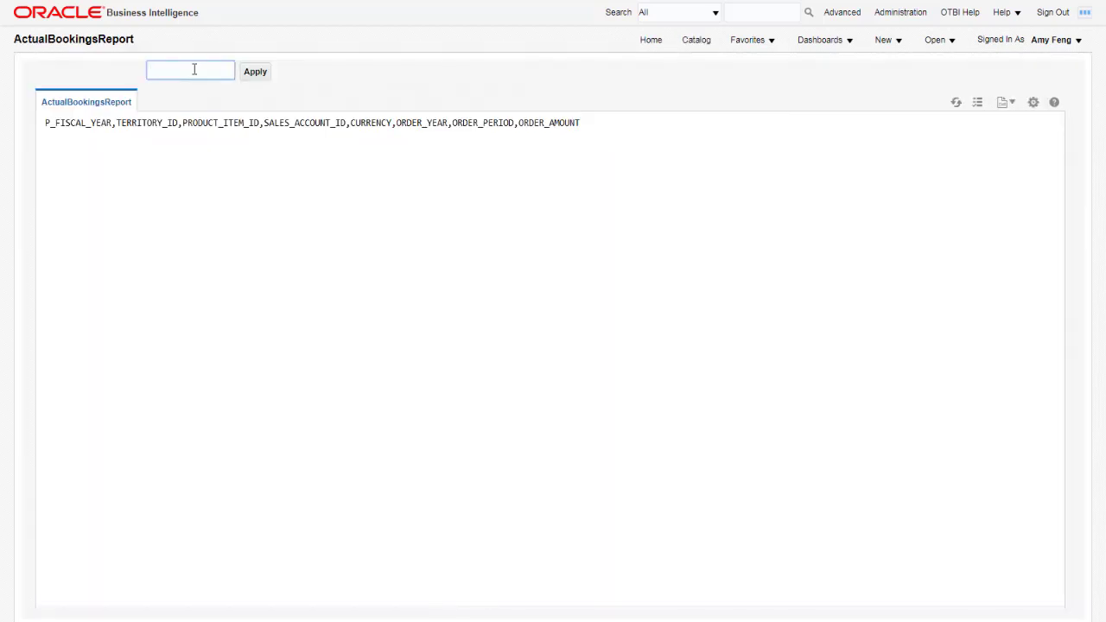
pyautogui.click(254, 76)
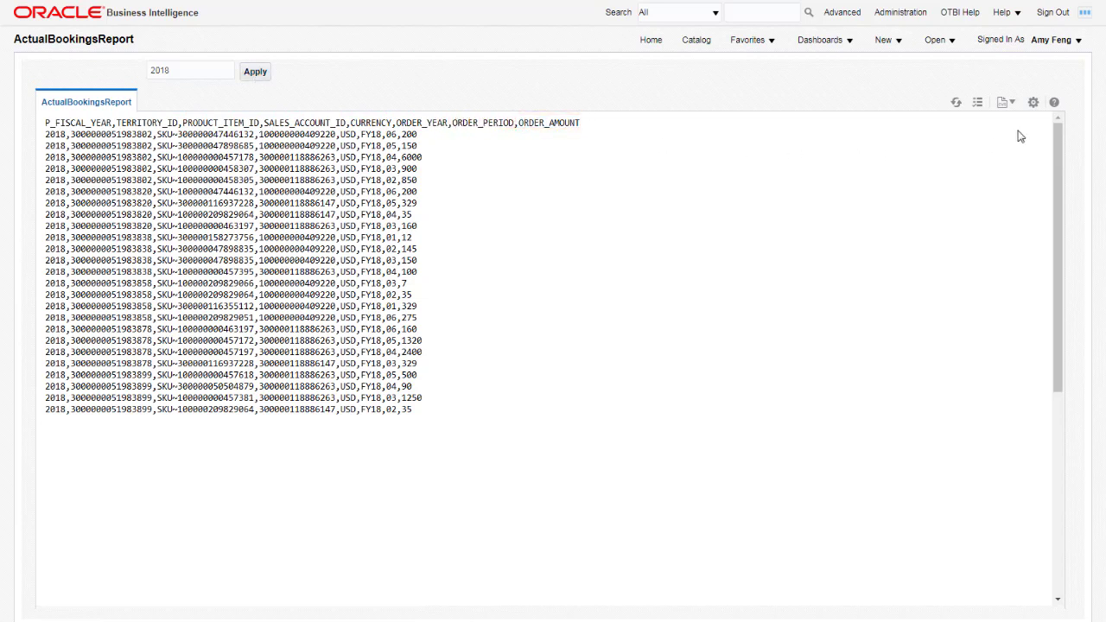
# Step: Export the report rows to CSV and save the file as Orders2018
pyautogui.click(1034, 104)
pyautogui.moveTo(1032, 176)
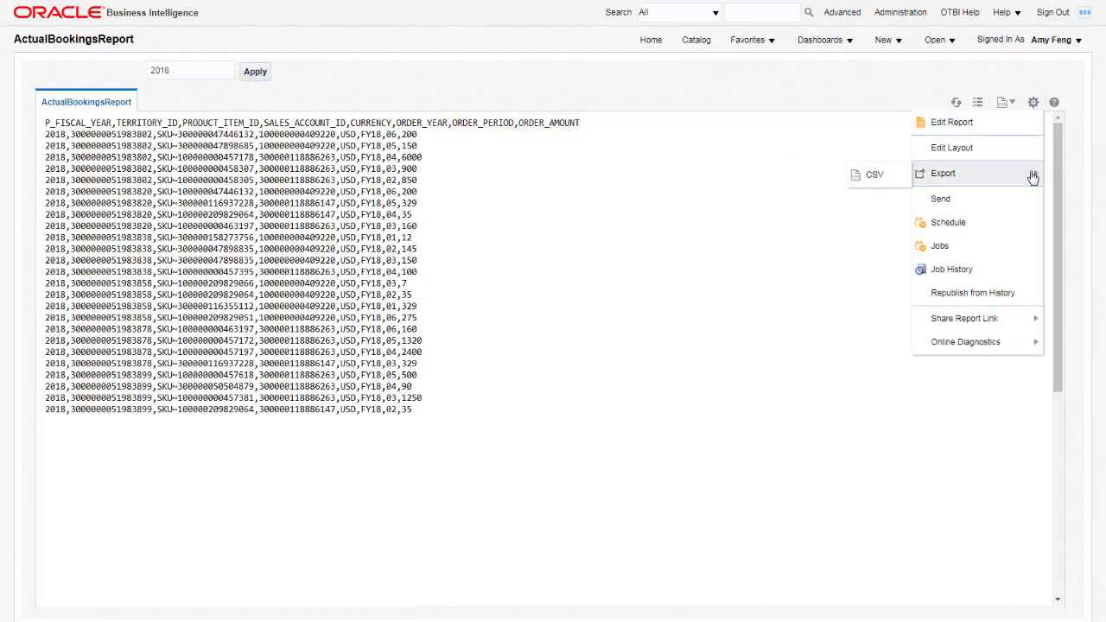
pyautogui.click(875, 175)
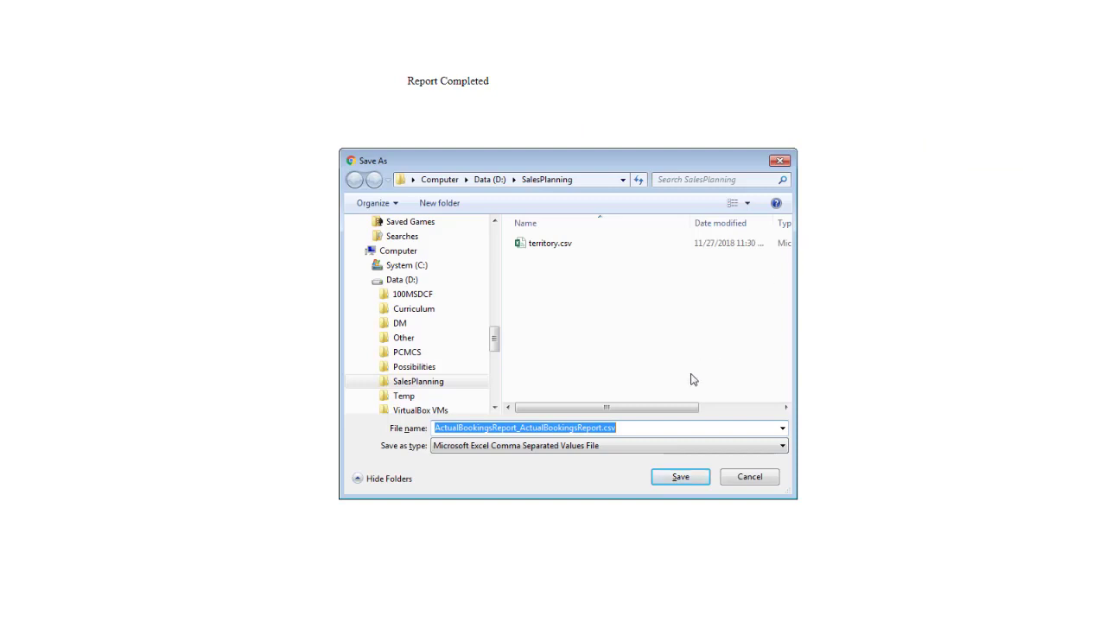
pyautogui.write('Orders20')
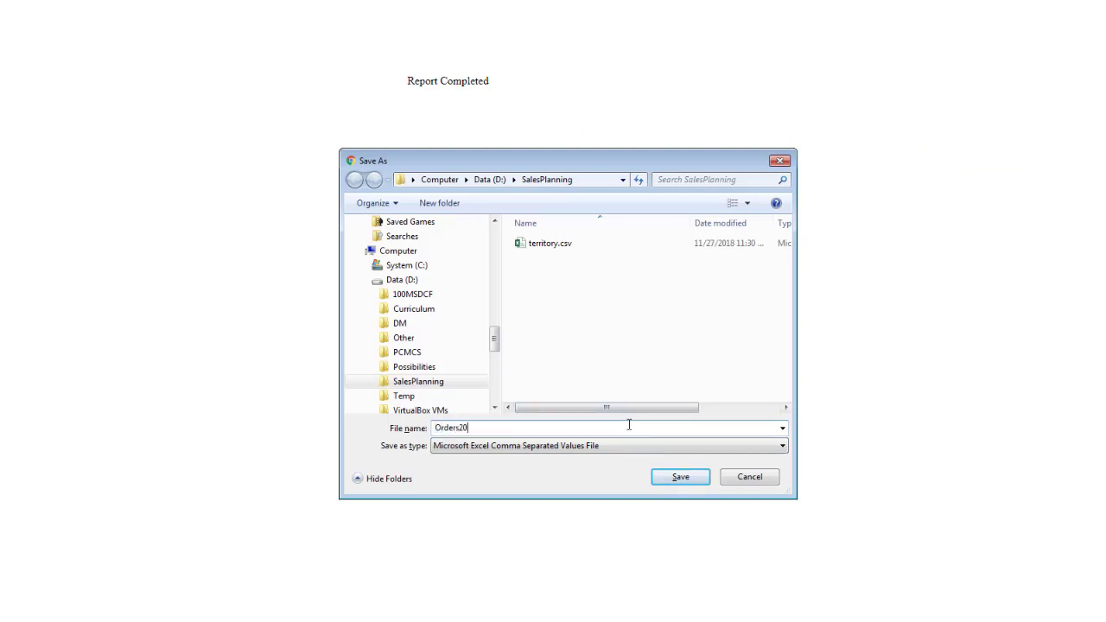
pyautogui.write('18')
pyautogui.click(661, 481)
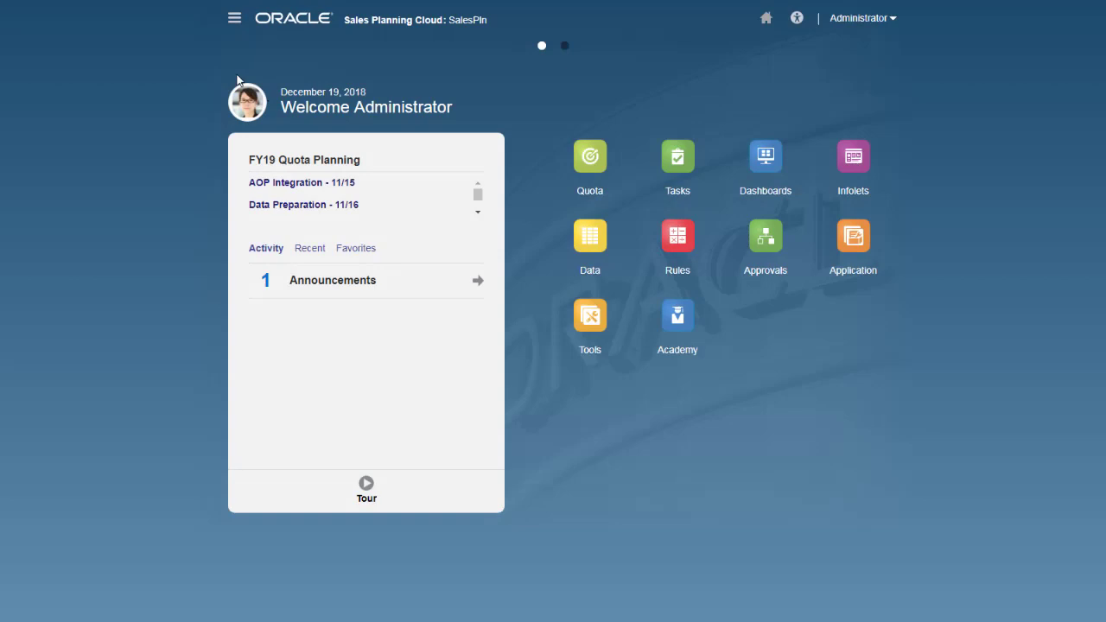
# Step: Go to the Target Application setup page in Data Management
pyautogui.click(234, 19)
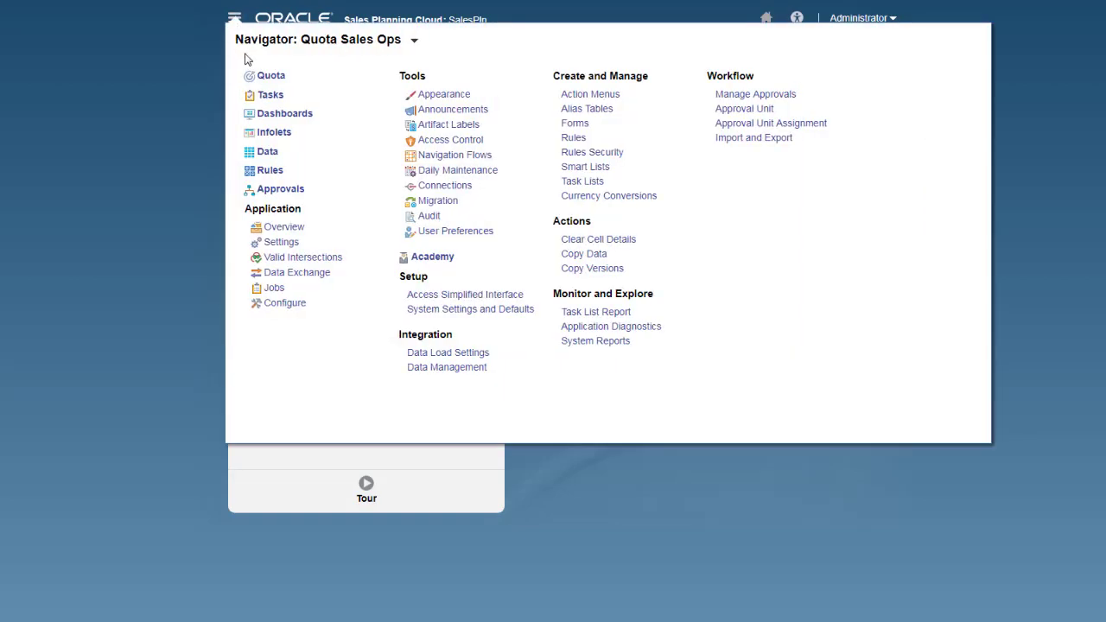
pyautogui.click(439, 370)
pyautogui.click(68, 14)
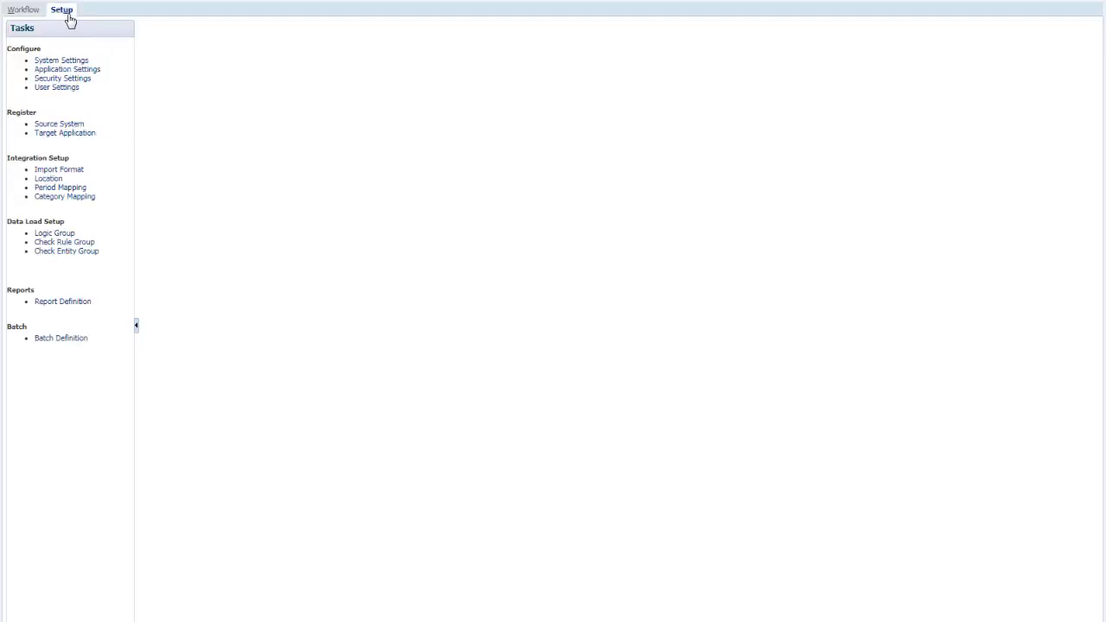
pyautogui.click(62, 136)
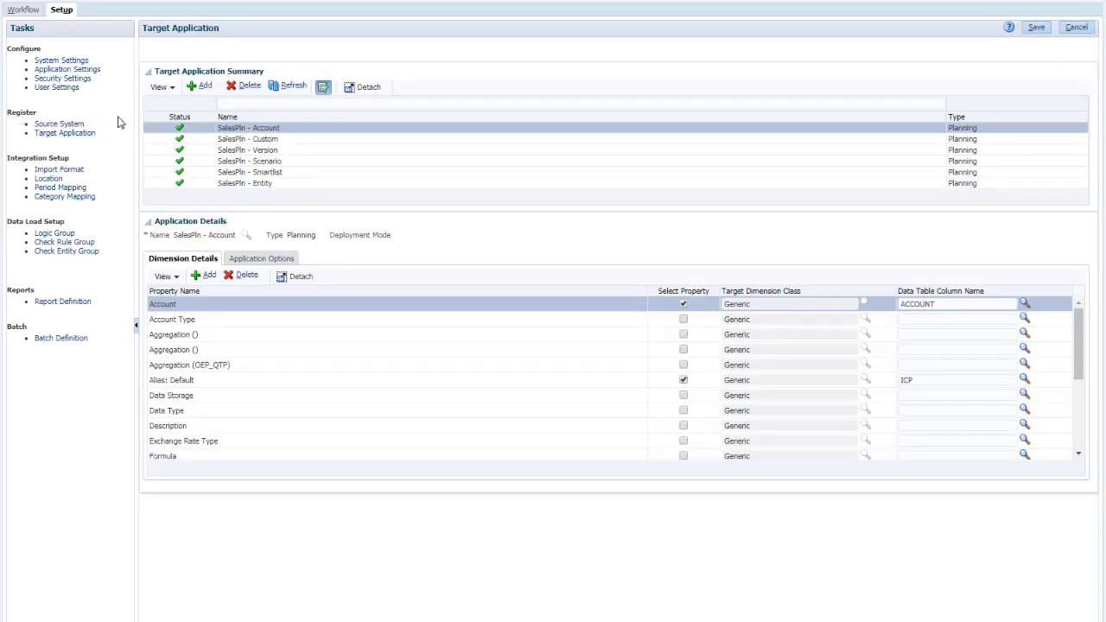
# Step: Add SalesPln as a local Planning target application and save it
pyautogui.click(204, 89)
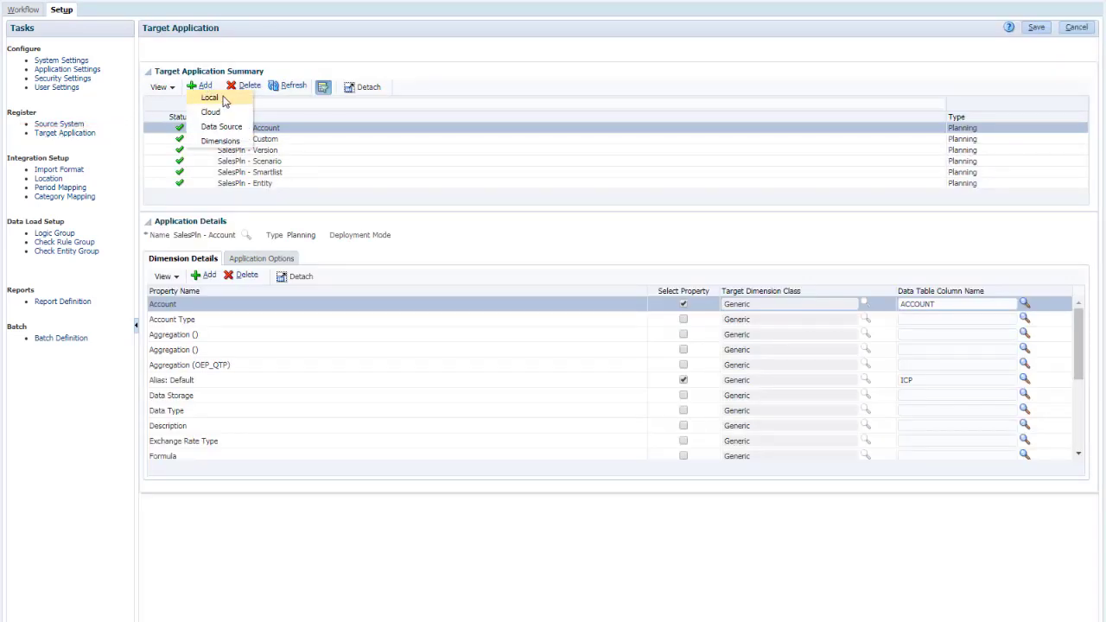
pyautogui.click(223, 98)
pyautogui.click(577, 300)
pyautogui.click(570, 319)
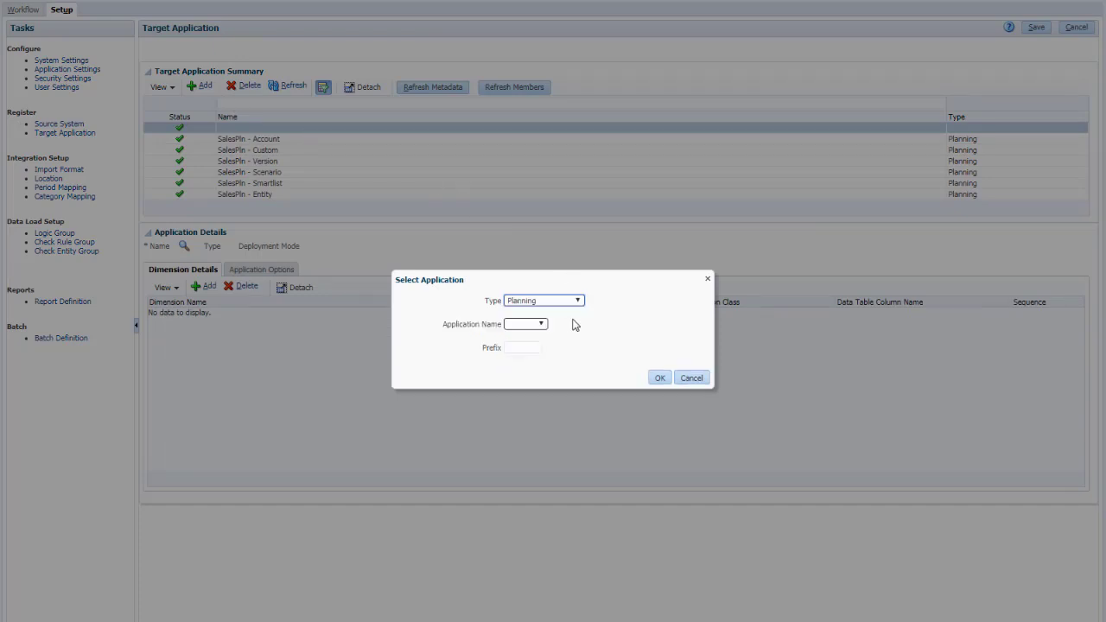
pyautogui.click(543, 325)
pyautogui.click(528, 346)
pyautogui.click(657, 379)
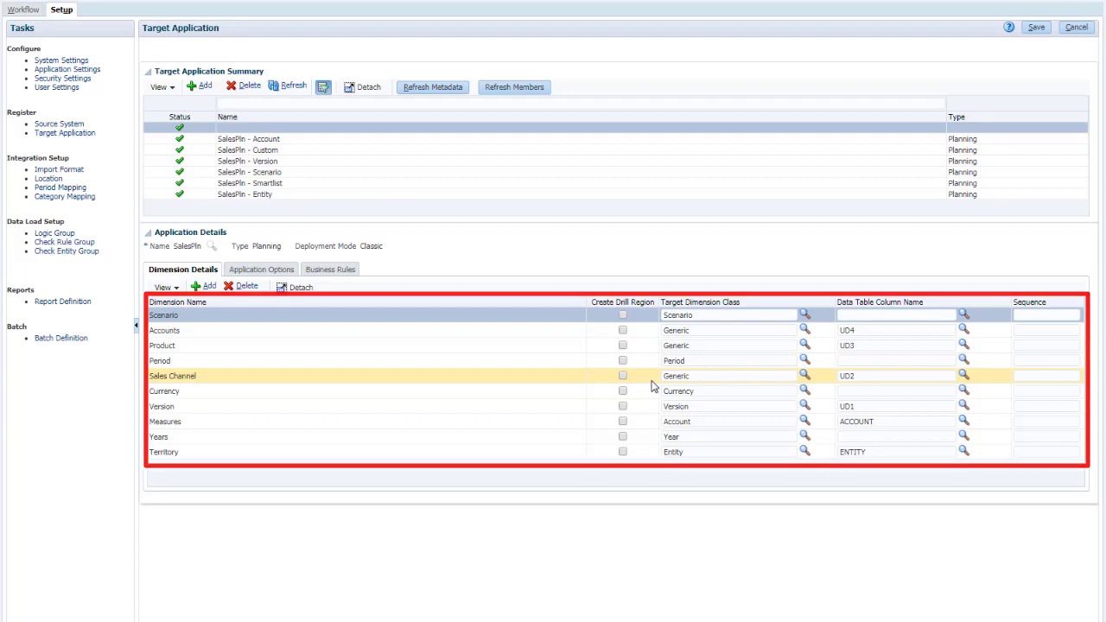
pyautogui.click(1034, 27)
# Step: Save a new import format 'SalesPln - Orders' targeting SalesPln with file type Delimited - All Data Type
pyautogui.click(59, 169)
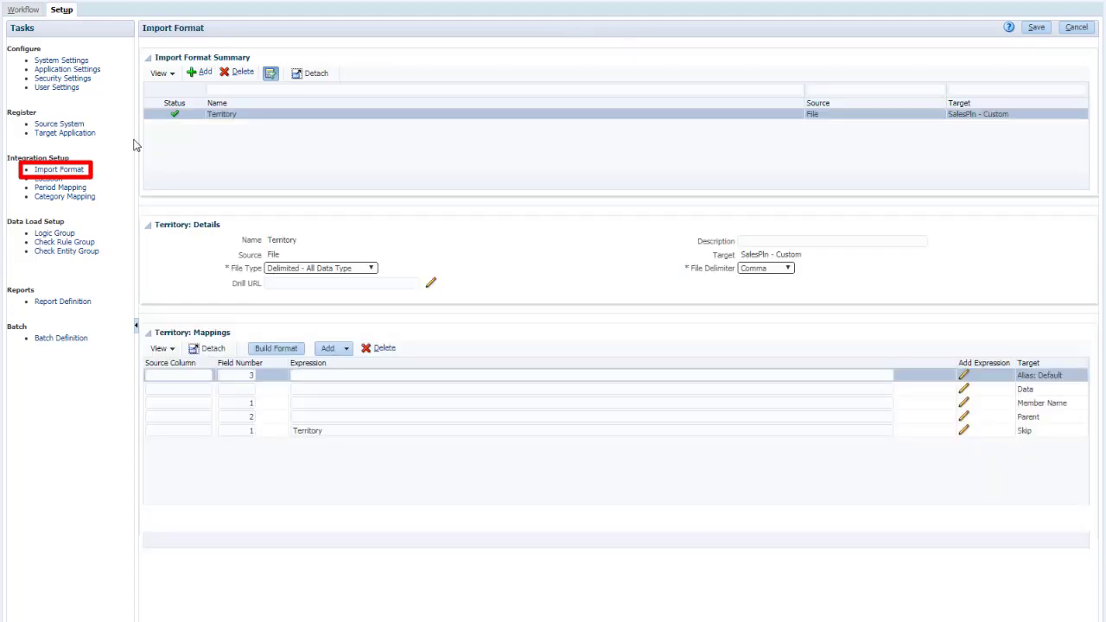
pyautogui.click(200, 73)
pyautogui.write('SalesPln - Orders')
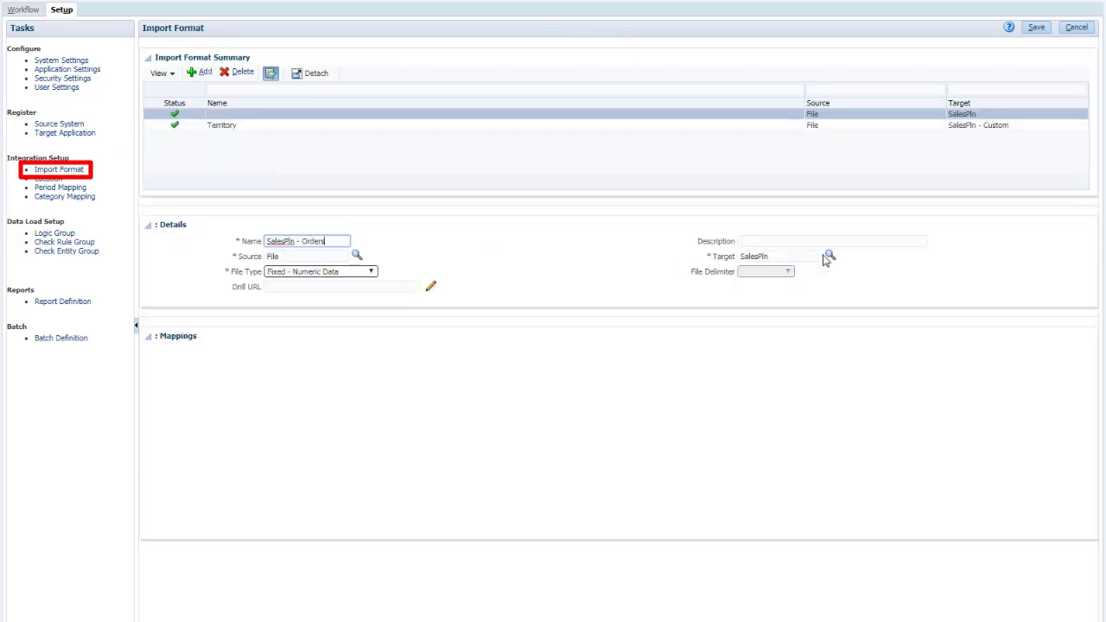
pyautogui.click(829, 256)
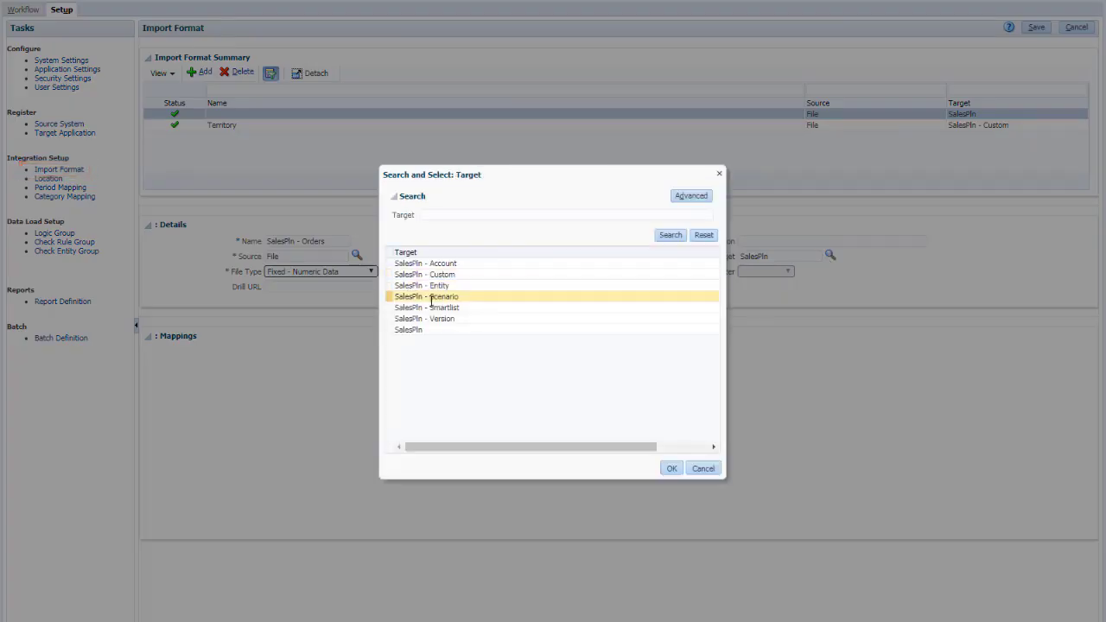
pyautogui.click(478, 330)
pyautogui.click(672, 471)
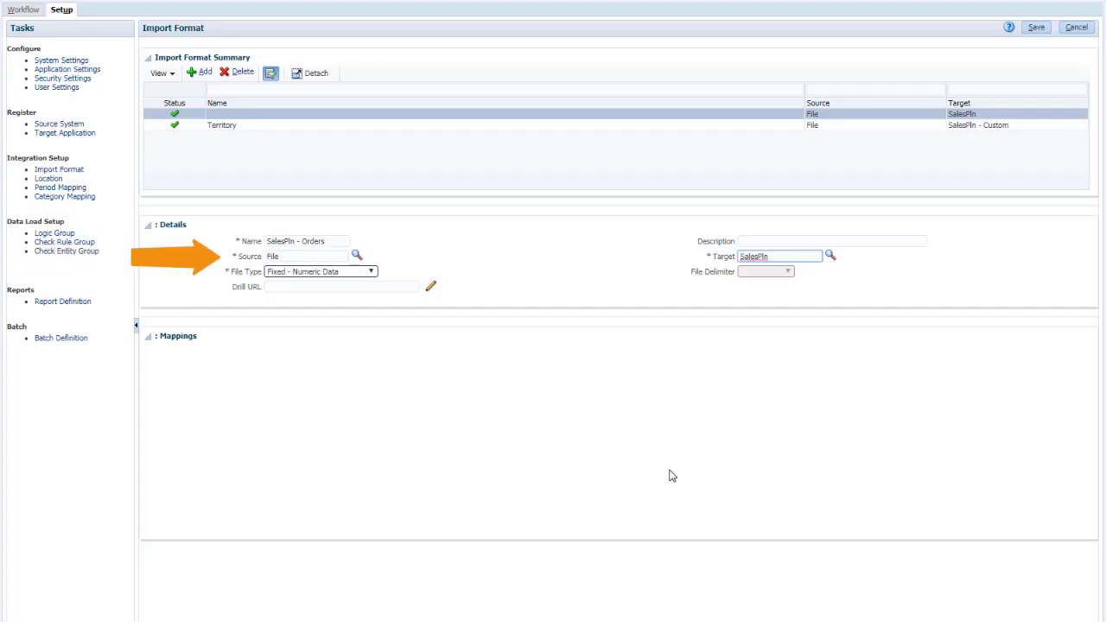
pyautogui.click(372, 271)
pyautogui.click(353, 311)
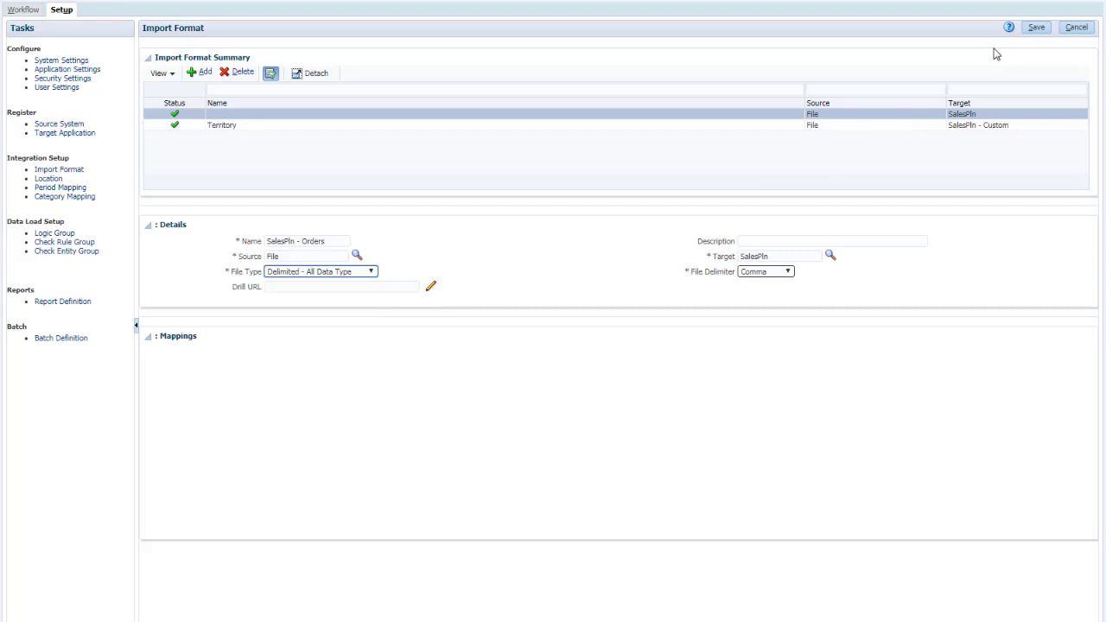
pyautogui.click(1028, 28)
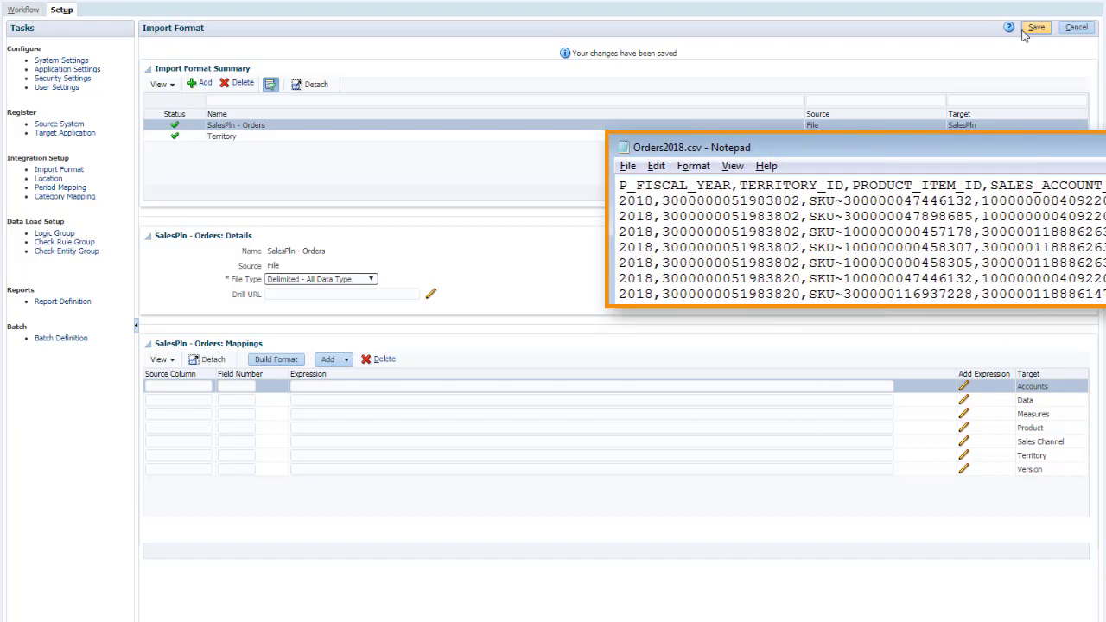
# Step: Add Currency, Year and Period rows to the import format mappings
pyautogui.click(345, 360)
pyautogui.click(372, 390)
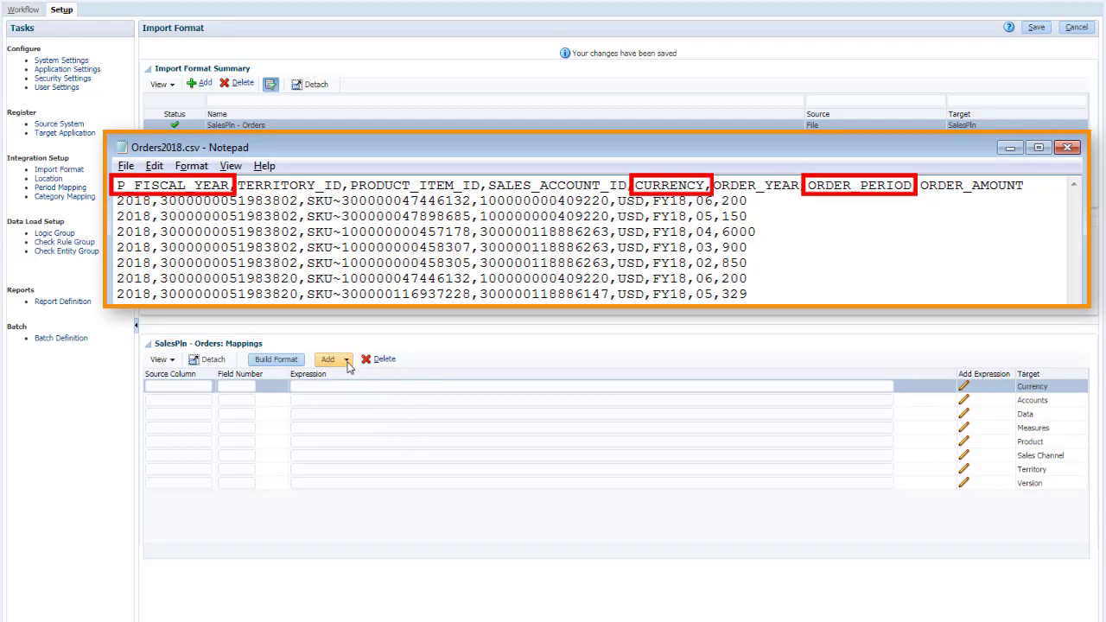
pyautogui.click(346, 359)
pyautogui.moveTo(400, 439)
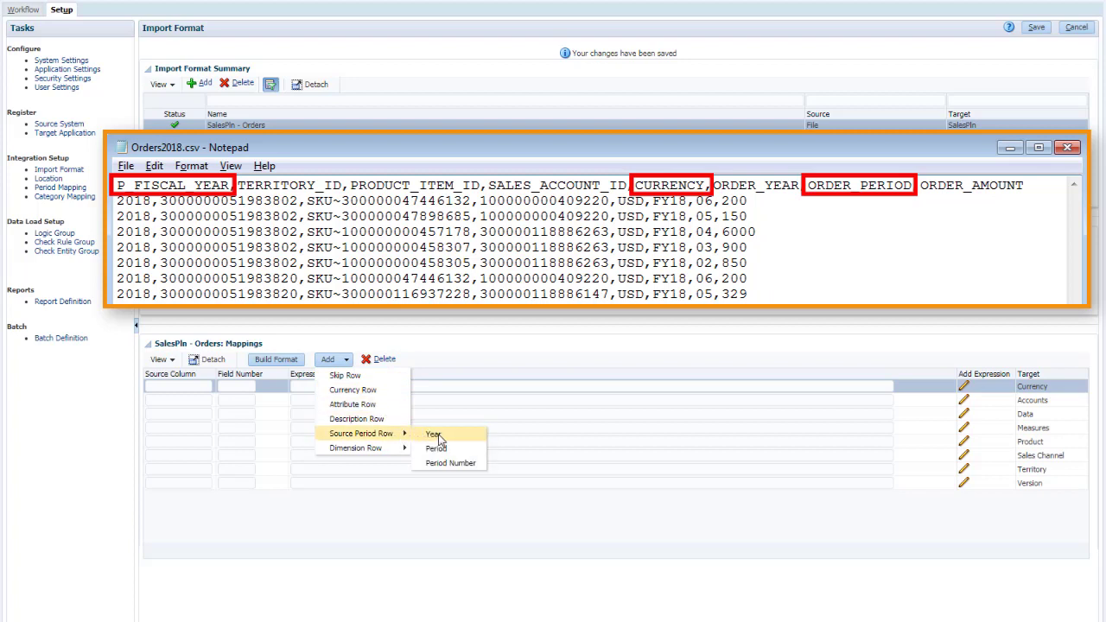
pyautogui.click(434, 435)
pyautogui.click(346, 361)
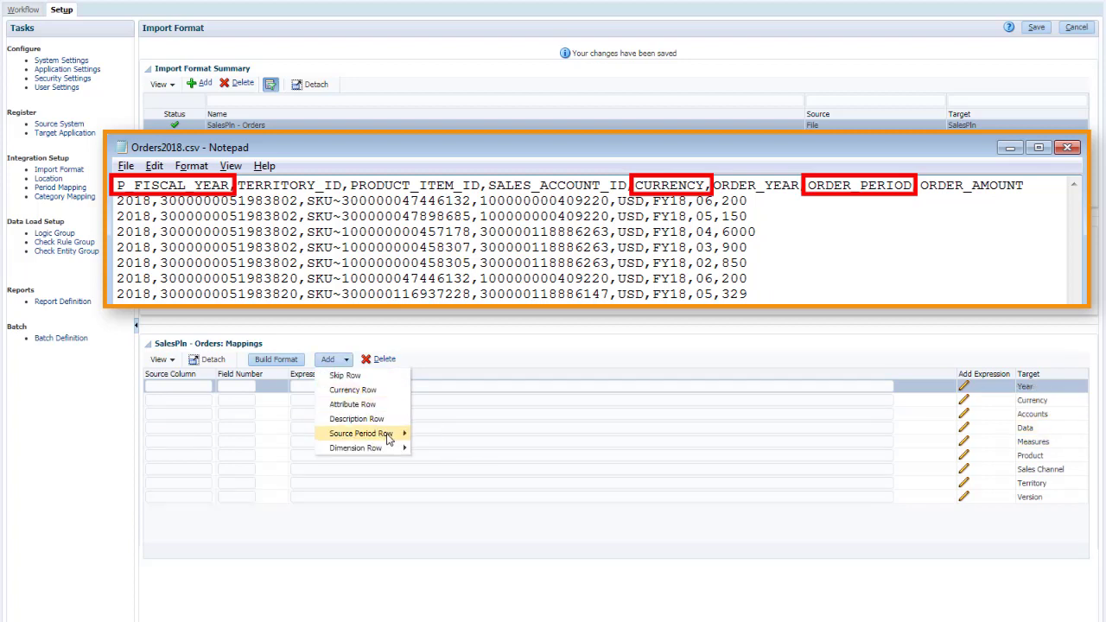
pyautogui.moveTo(380, 434)
pyautogui.click(449, 447)
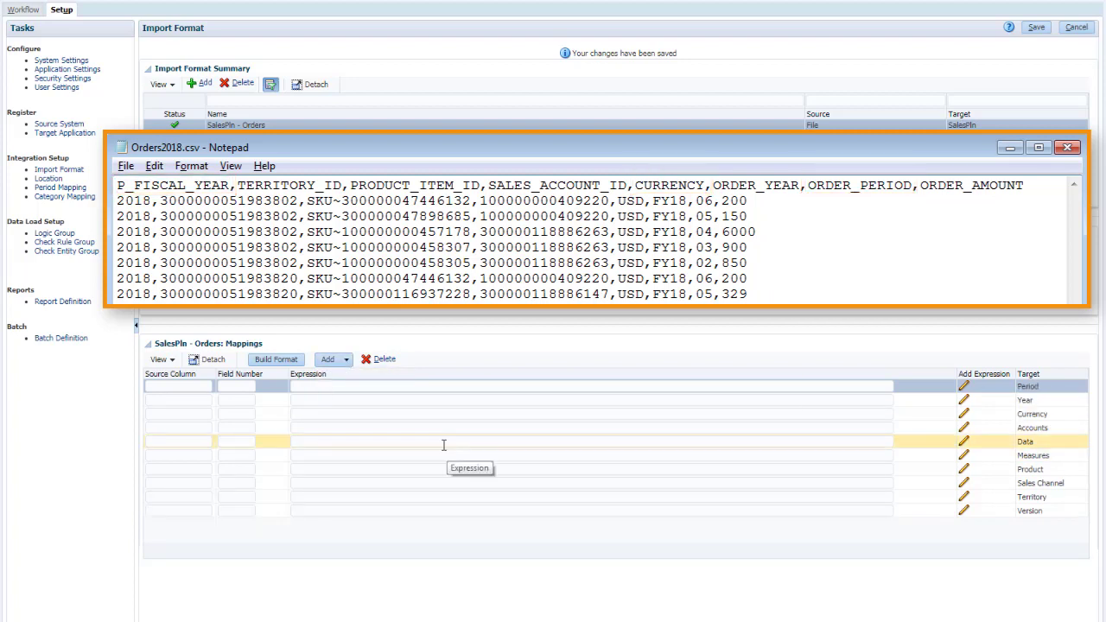
# Step: Enter the CSV field numbers (7, 1, 5, 4, 8, 8, 3, 2, 2, 1) for the mapping rows
pyautogui.write('7')
pyautogui.click(250, 400)
pyautogui.write('1')
pyautogui.click(250, 414)
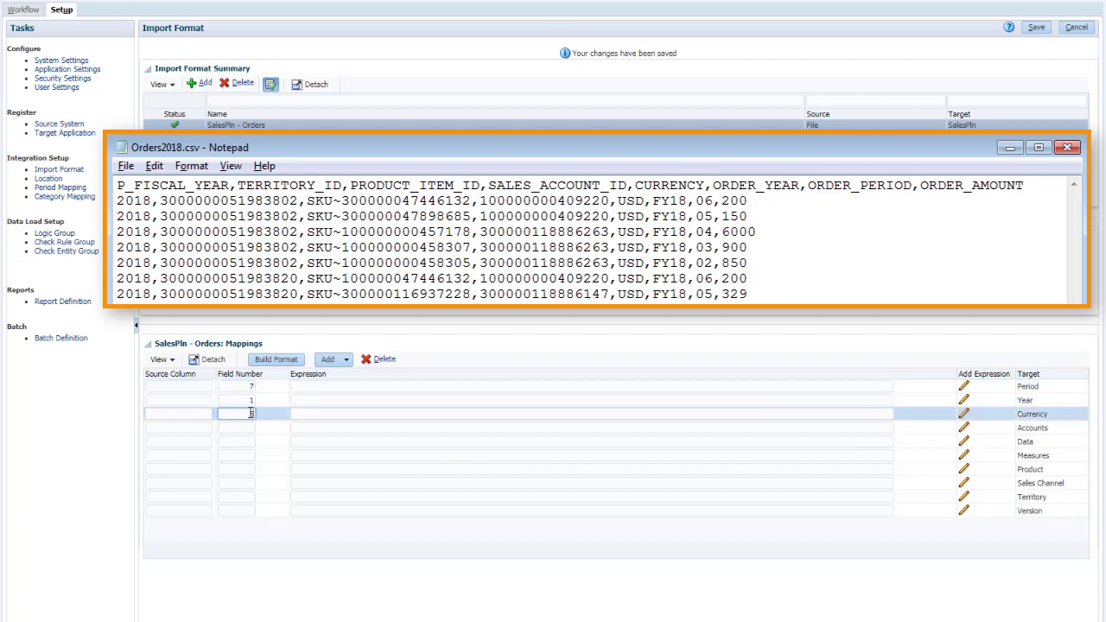
pyautogui.write('5')
pyautogui.click(251, 428)
pyautogui.write('4')
pyautogui.click(250, 441)
pyautogui.write('8')
pyautogui.click(252, 458)
pyautogui.write('8')
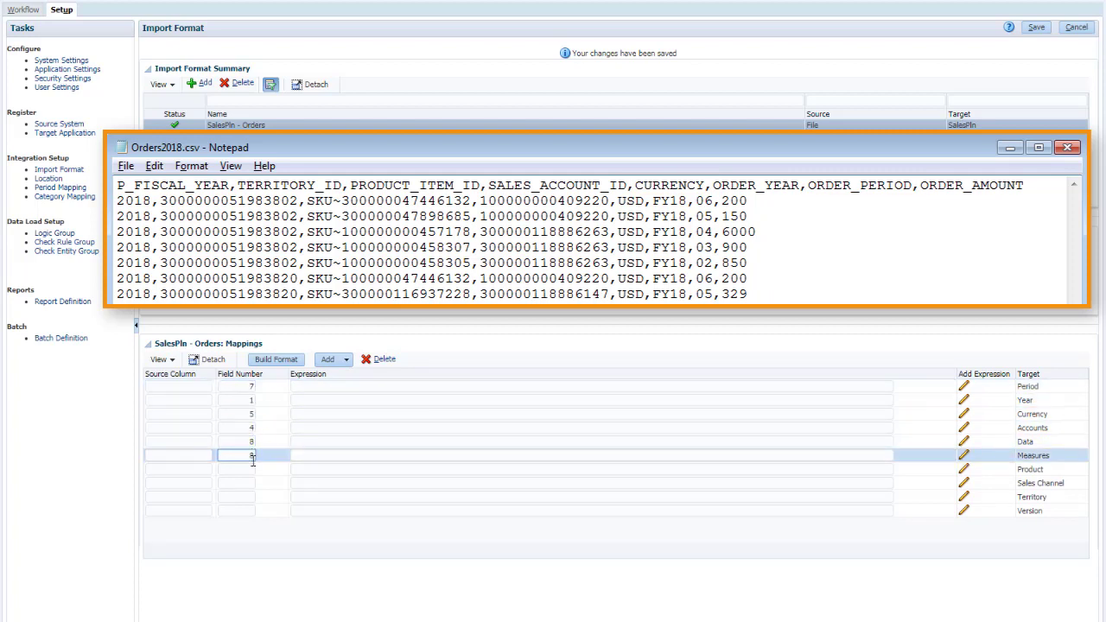
pyautogui.click(251, 469)
pyautogui.write('3')
pyautogui.click(250, 483)
pyautogui.write('2')
pyautogui.click(249, 497)
pyautogui.write('2')
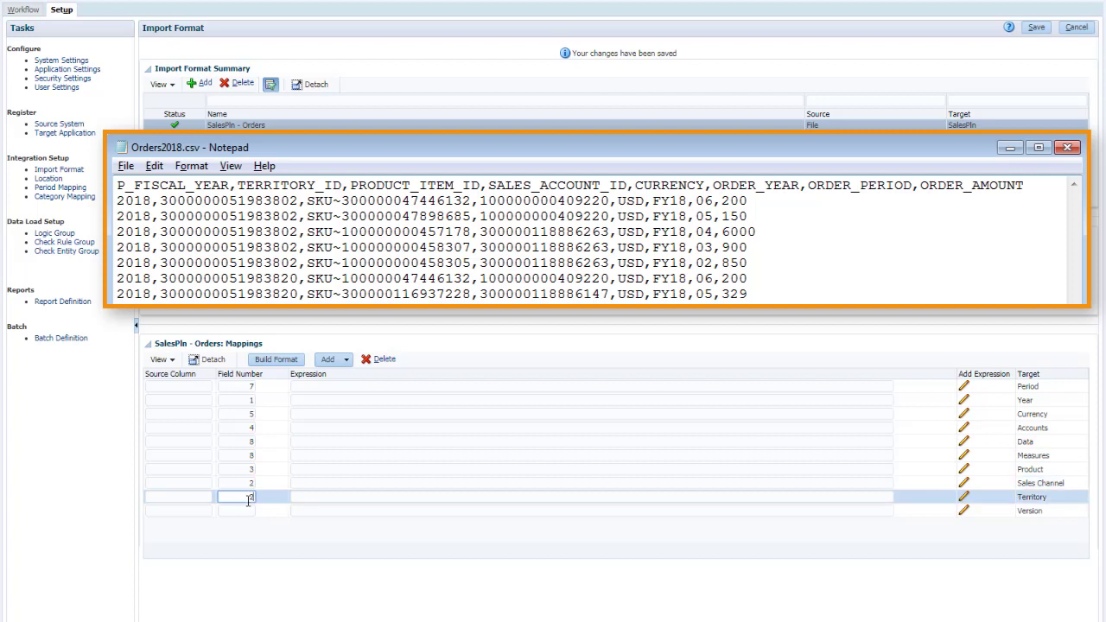
pyautogui.click(249, 511)
pyautogui.write('1')
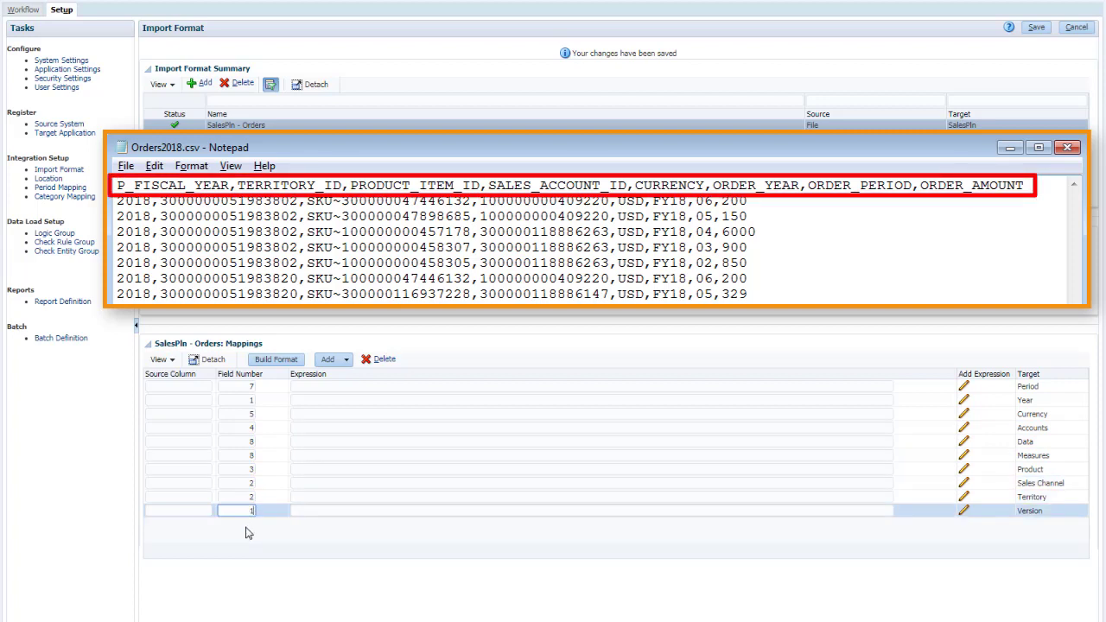
# Step: Add a Skip row with expression Territory and save the import format mappings
pyautogui.click(337, 359)
pyautogui.click(359, 377)
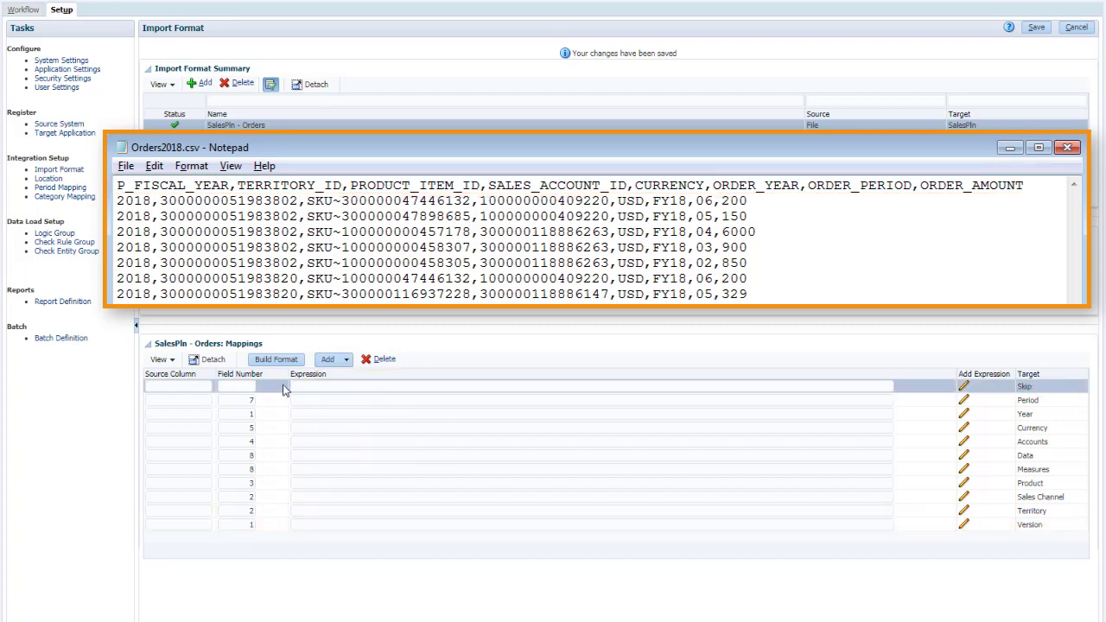
pyautogui.write('2')
pyautogui.click(304, 387)
pyautogui.write('Territory')
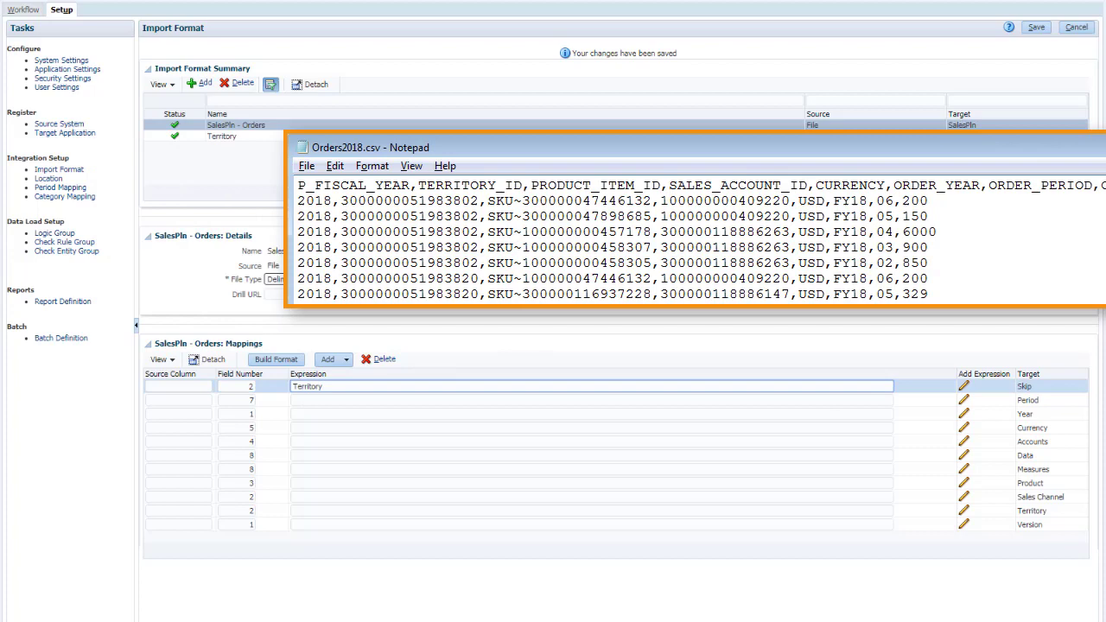
pyautogui.click(1031, 31)
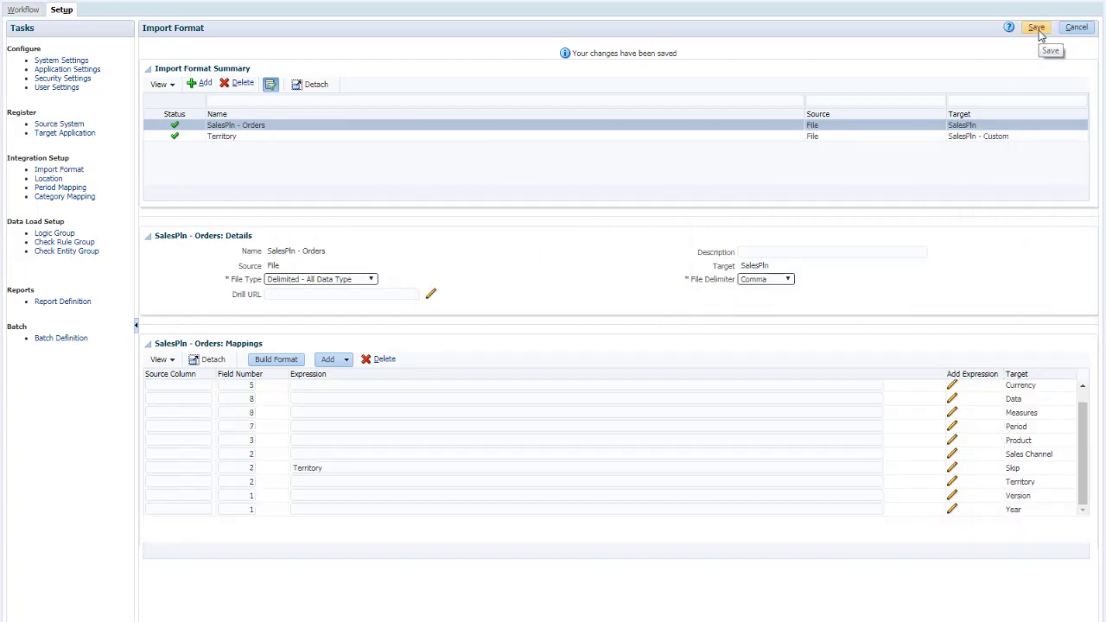
pyautogui.click(49, 180)
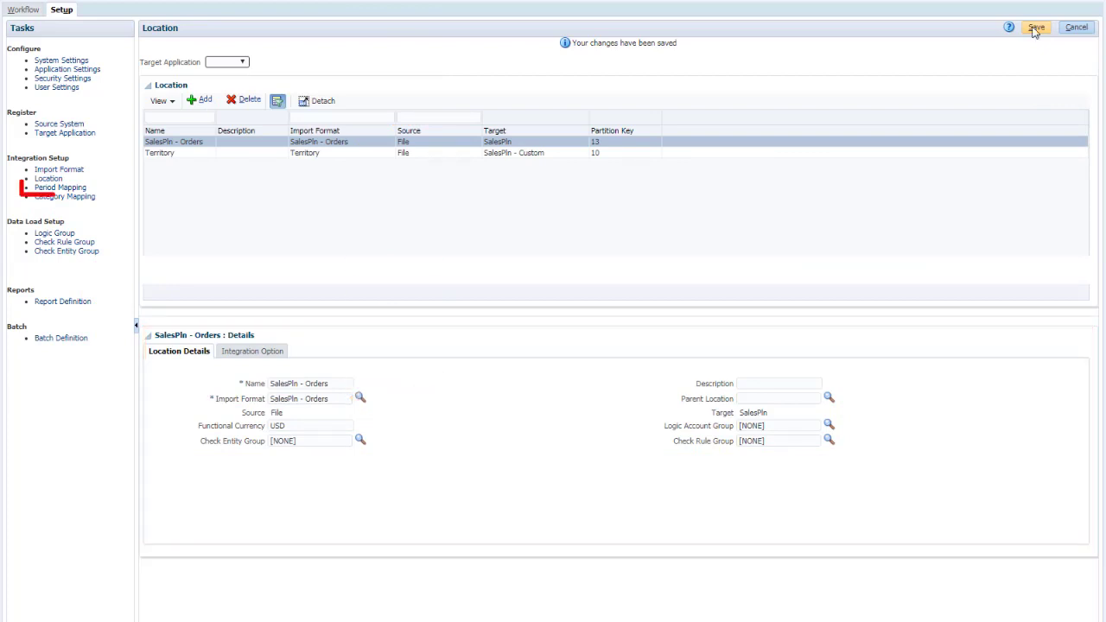
# Step: Save the File source period mappings Jan-18 to Dec-18 as 2018 periods 01–12
pyautogui.click(76, 190)
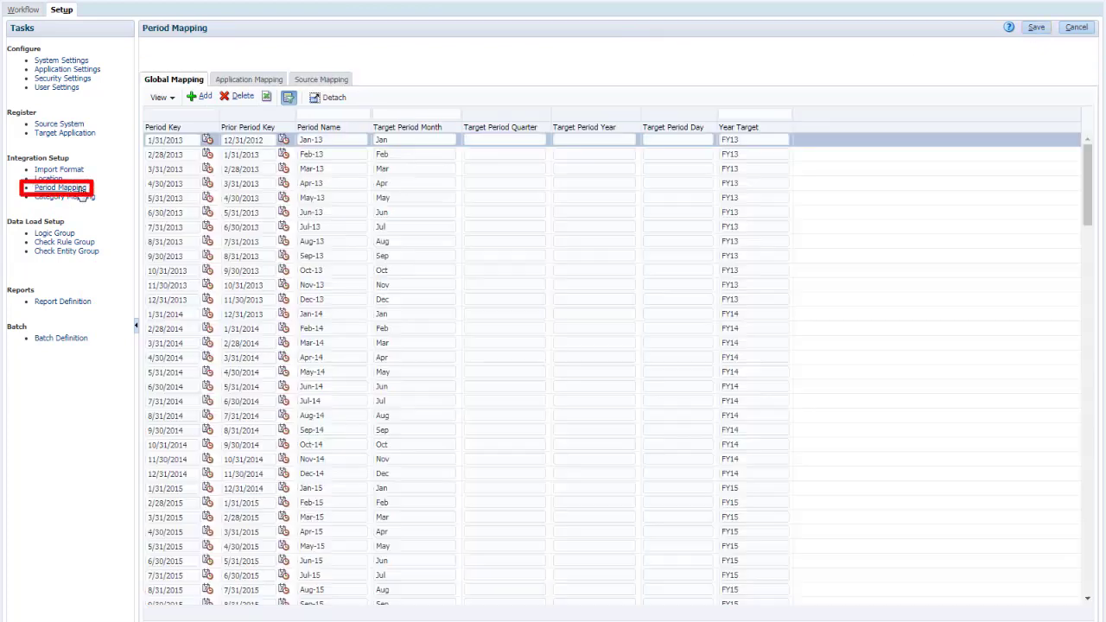
pyautogui.click(315, 84)
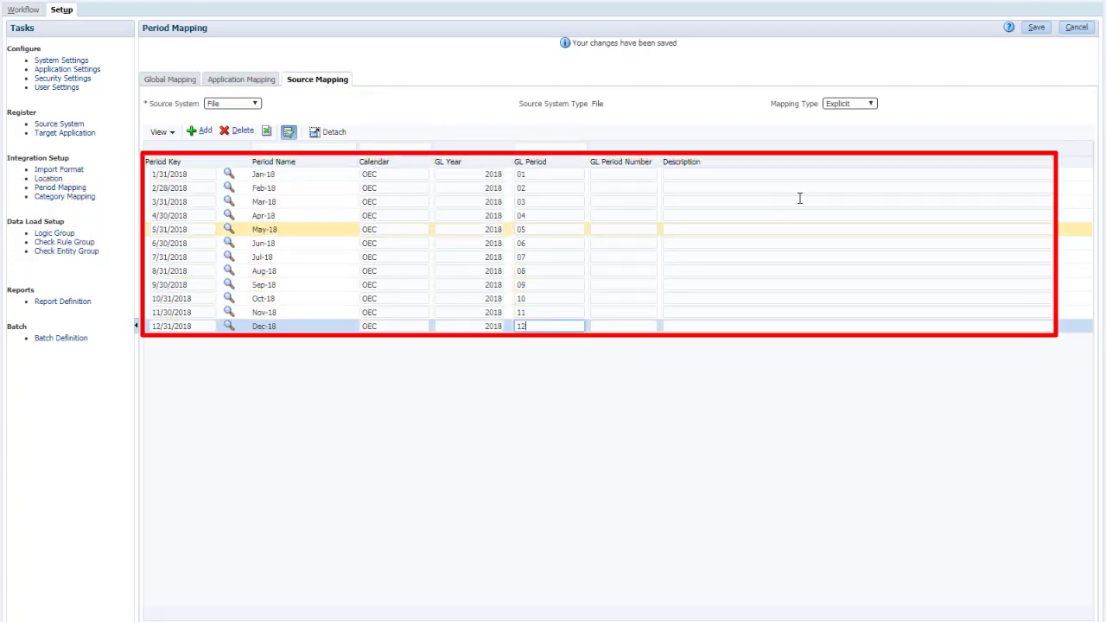
pyautogui.click(1035, 28)
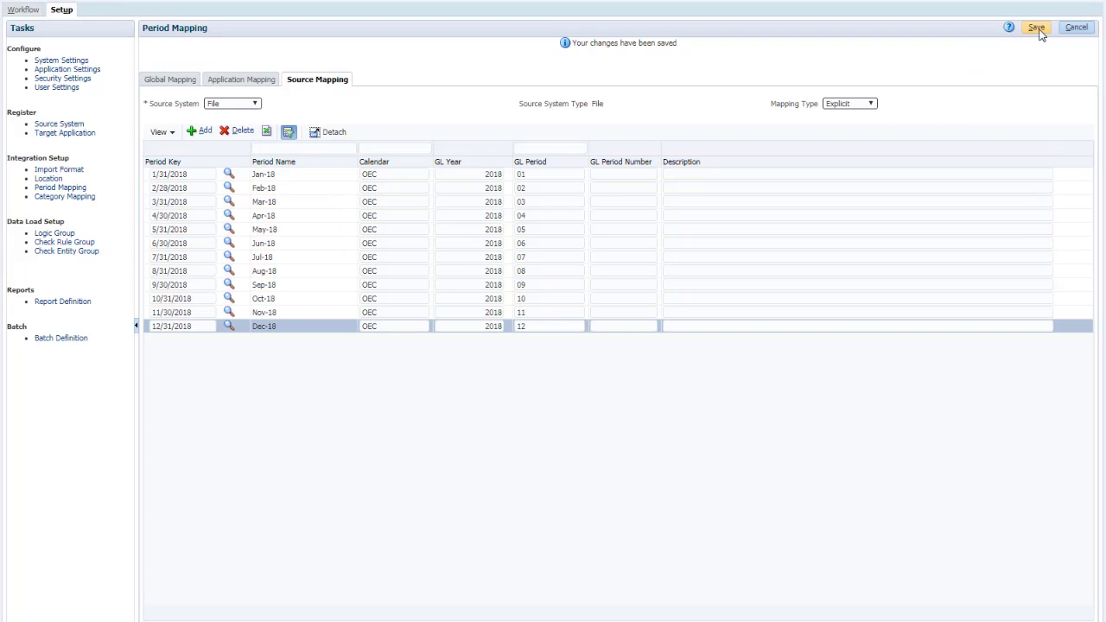
# Step: Save a Like mapping sending all Accounts sources (*) to All Channel Accounts as rule 1
pyautogui.click(30, 10)
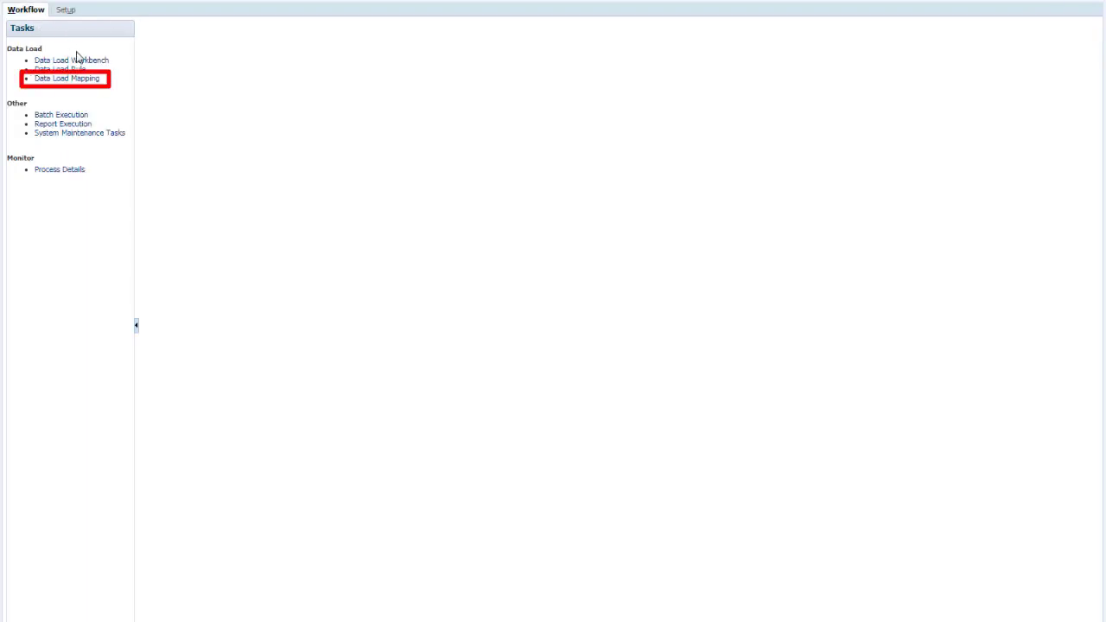
pyautogui.click(85, 80)
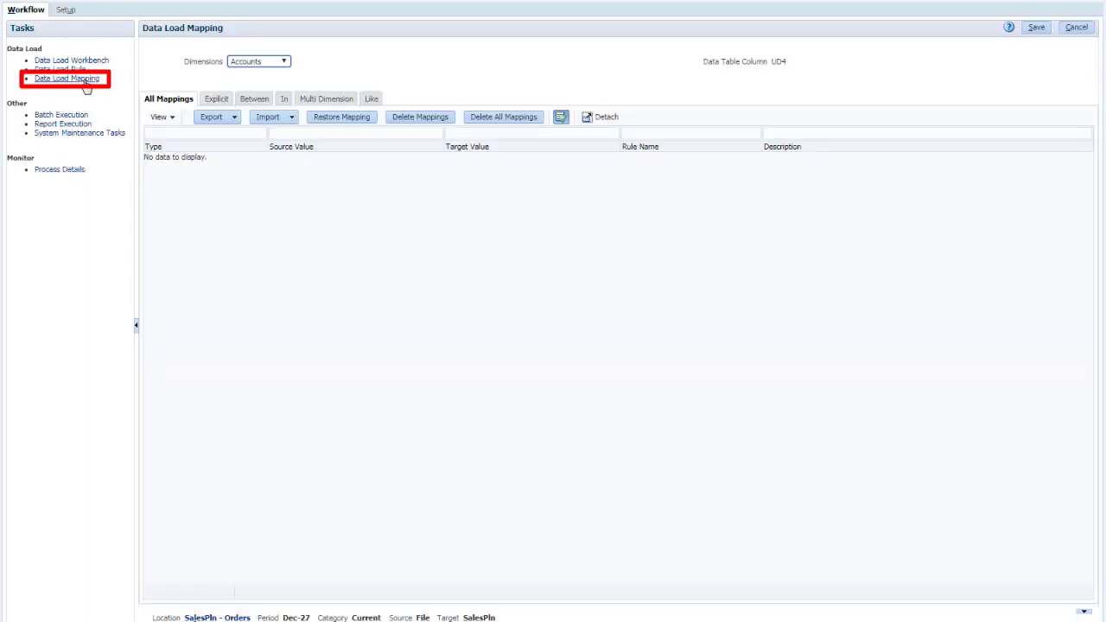
pyautogui.click(366, 98)
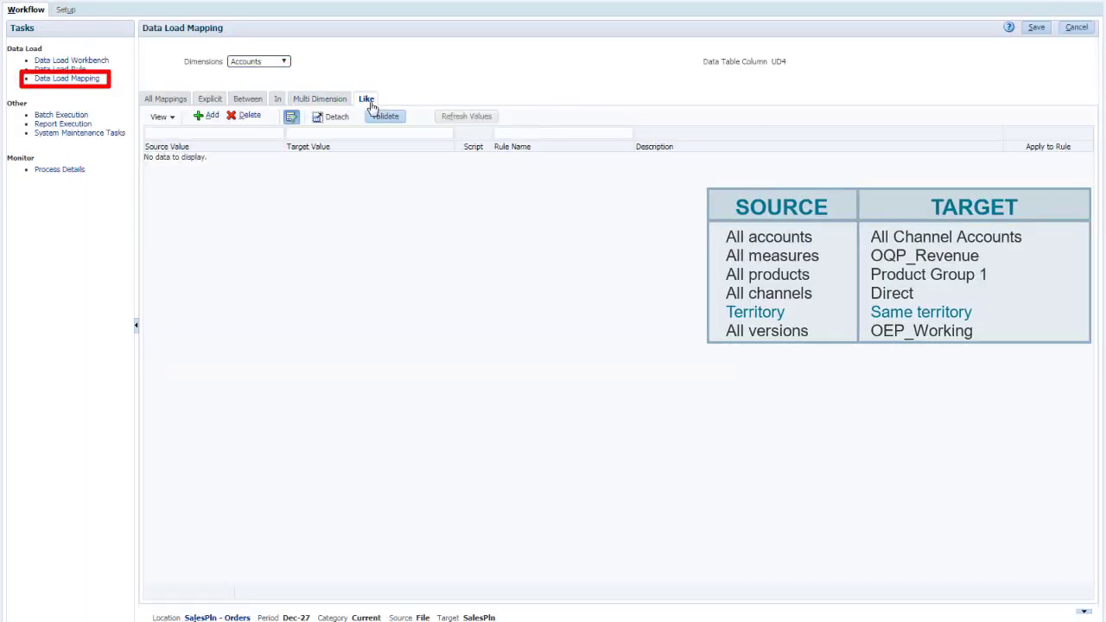
pyautogui.click(204, 116)
pyautogui.click(198, 158)
pyautogui.write('*')
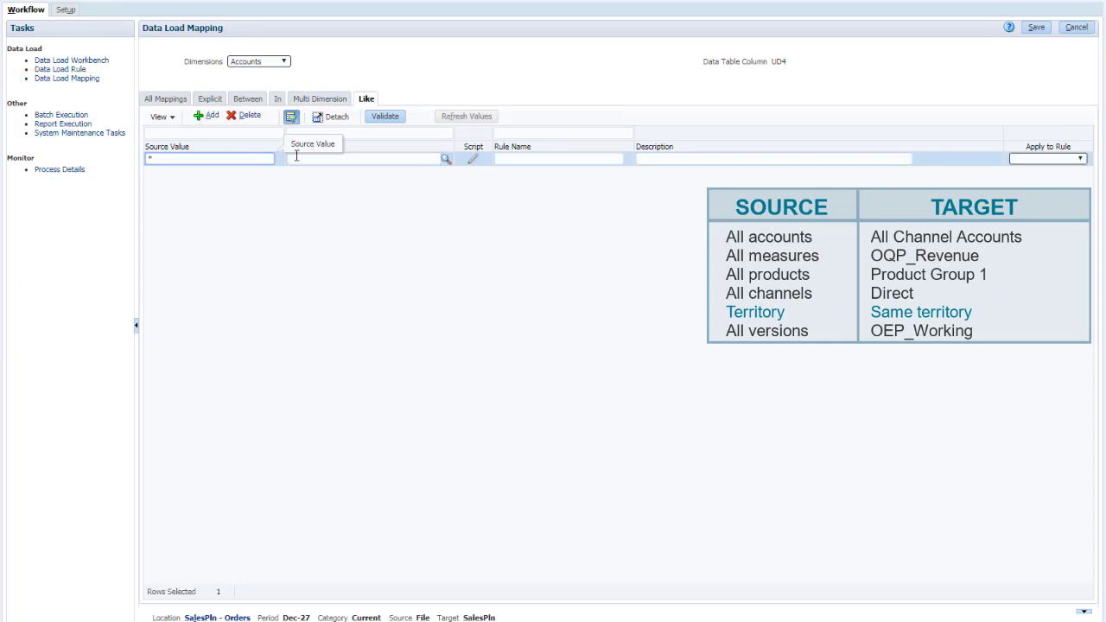
pyautogui.click(432, 158)
pyautogui.write('All Channel Accounts')
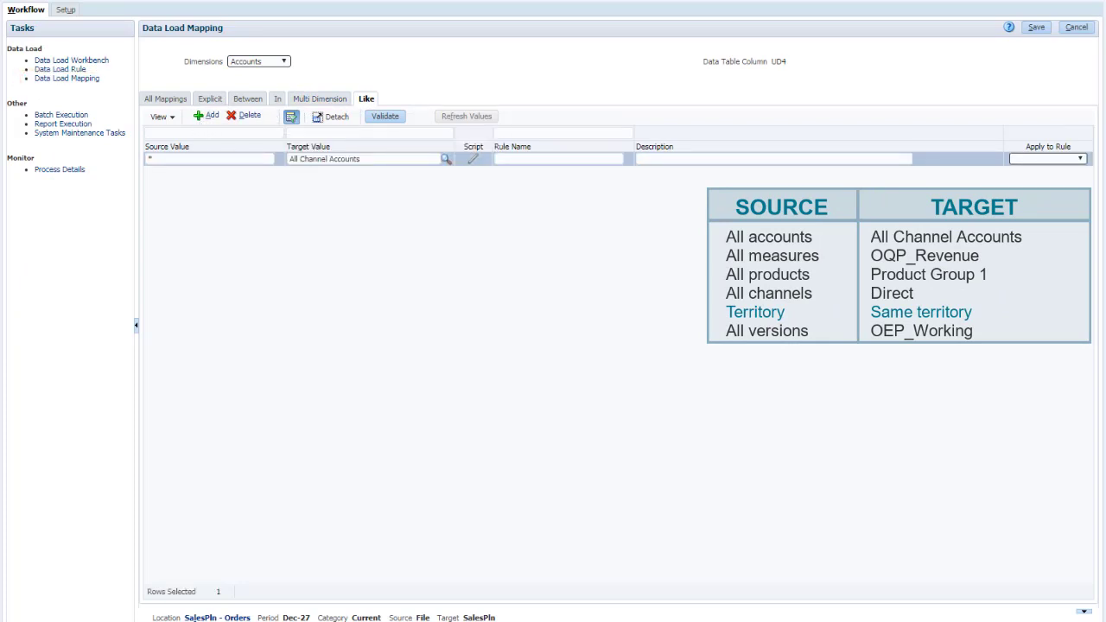
pyautogui.click(613, 159)
pyautogui.write('1')
pyautogui.click(1036, 27)
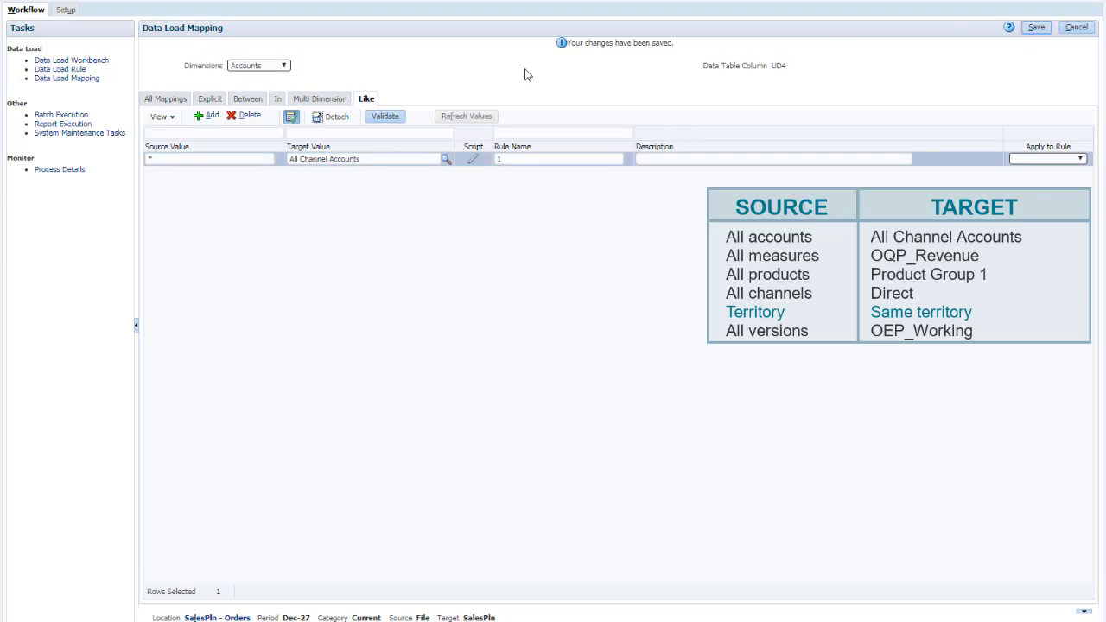
# Step: Save a Measures Like mapping sending * to OQP_Revenue as rule 2
pyautogui.click(285, 67)
pyautogui.click(251, 82)
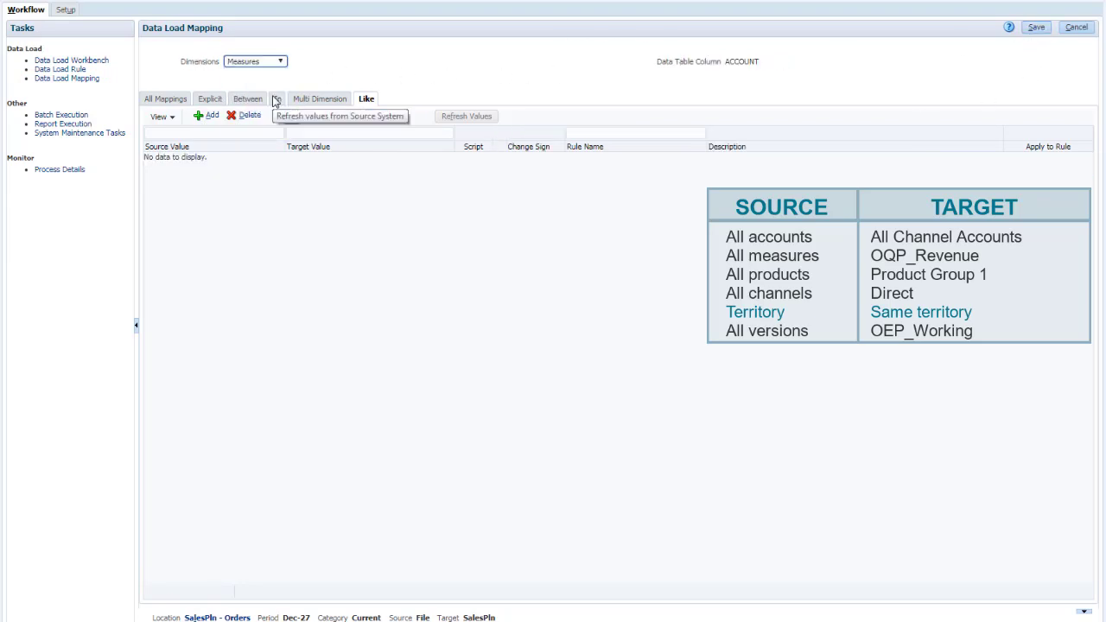
pyautogui.click(205, 117)
pyautogui.click(218, 158)
pyautogui.write('*')
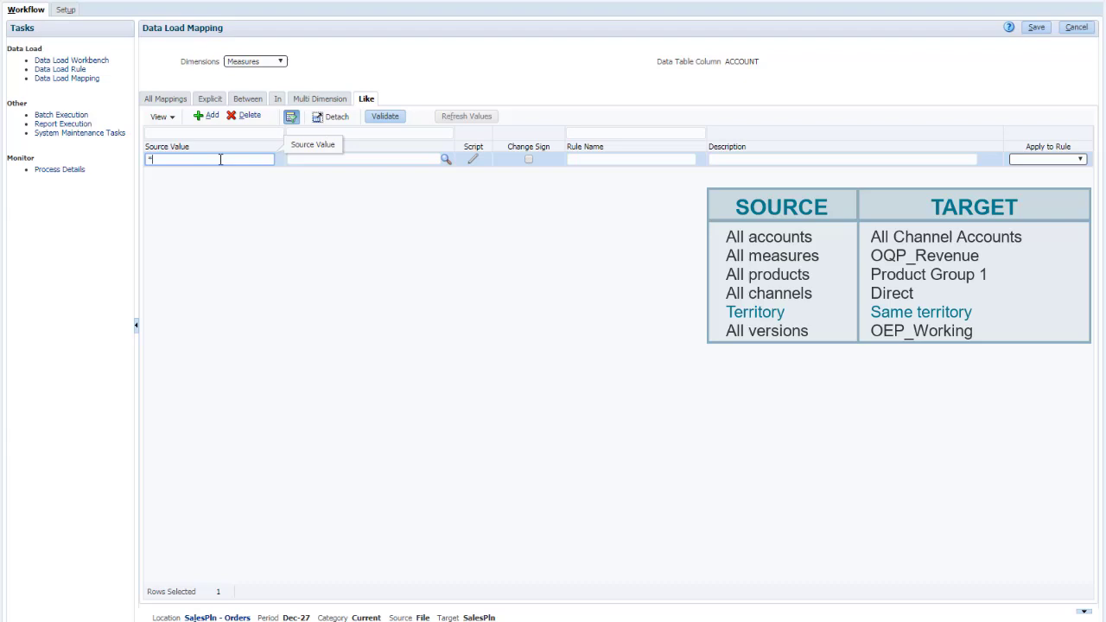
pyautogui.click(293, 160)
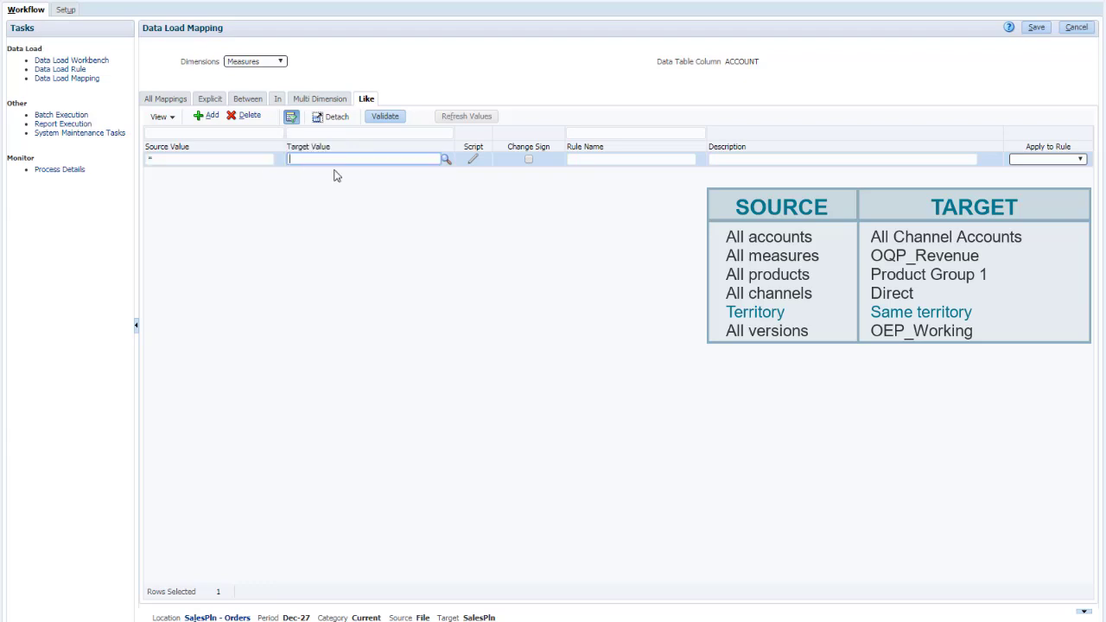
pyautogui.click(445, 159)
pyautogui.click(497, 231)
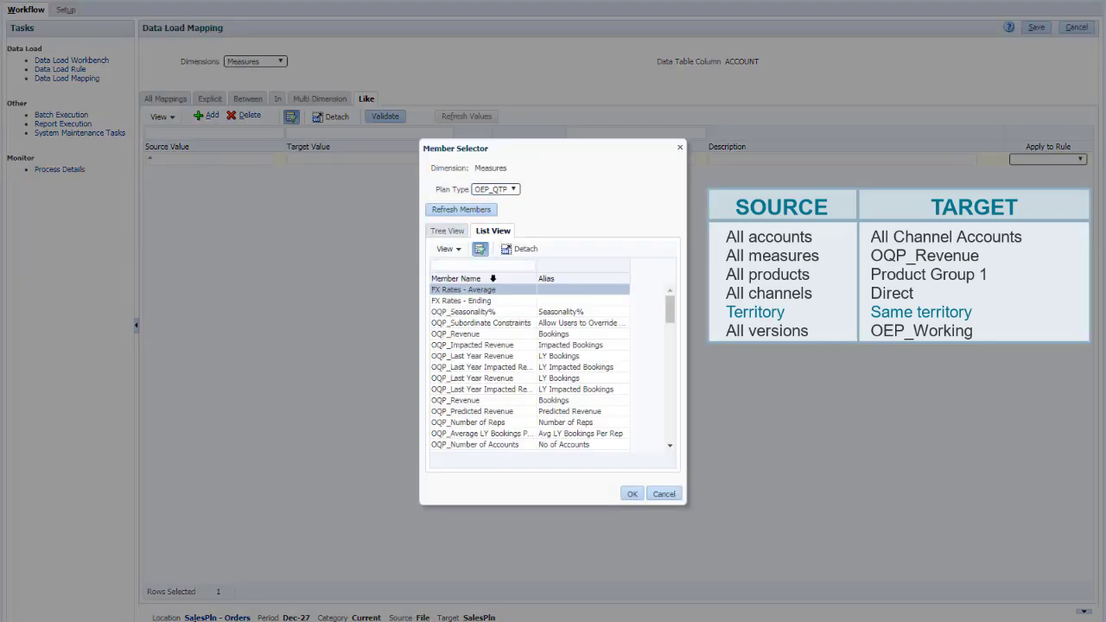
pyautogui.click(480, 335)
pyautogui.click(631, 493)
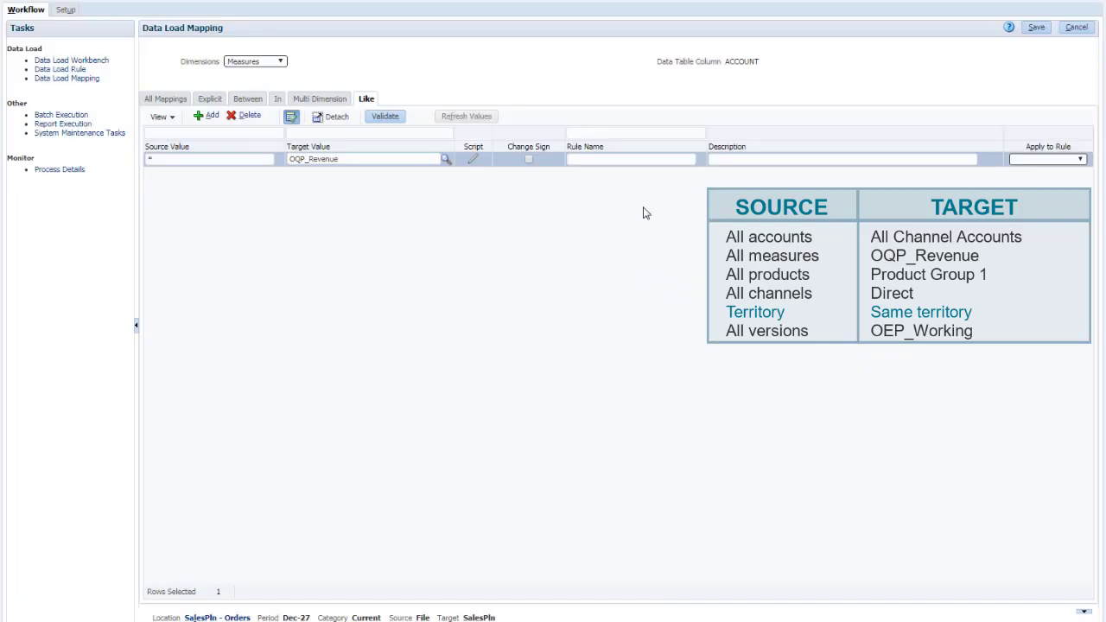
pyautogui.click(645, 159)
pyautogui.write('2')
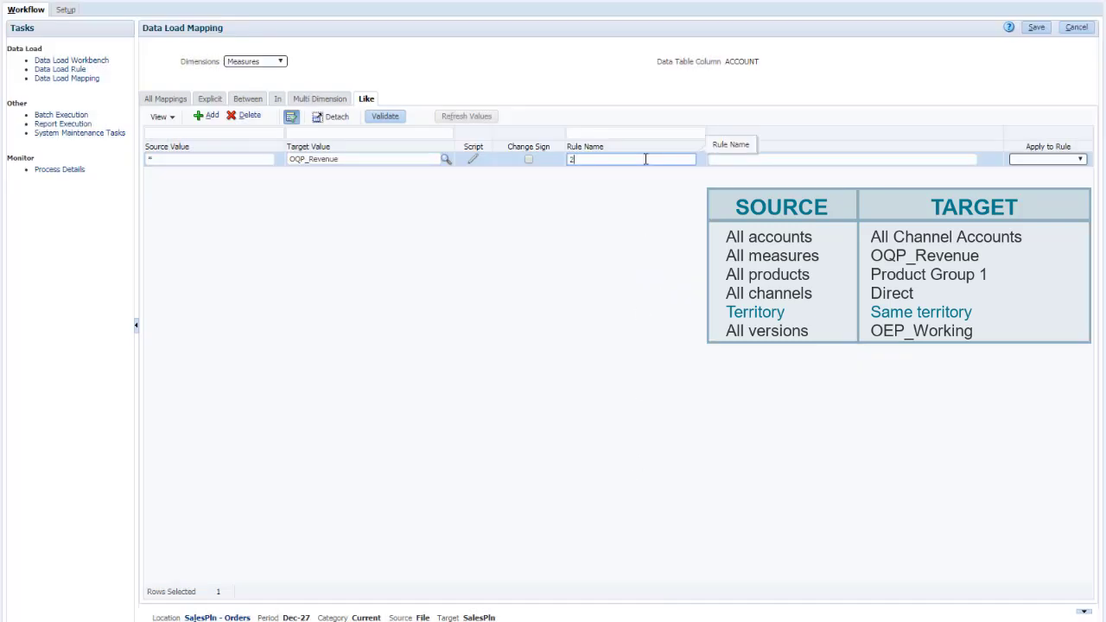
pyautogui.click(1033, 31)
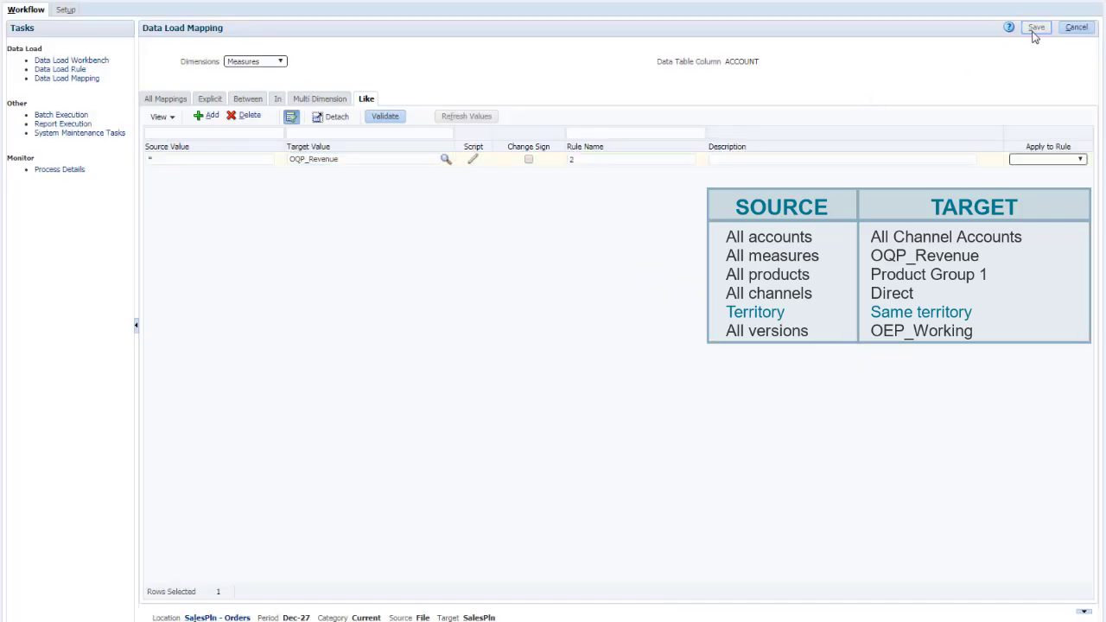
# Step: Review the Product, Sales Channel and Territory dimension mappings
pyautogui.click(283, 68)
pyautogui.click(250, 106)
pyautogui.click(286, 67)
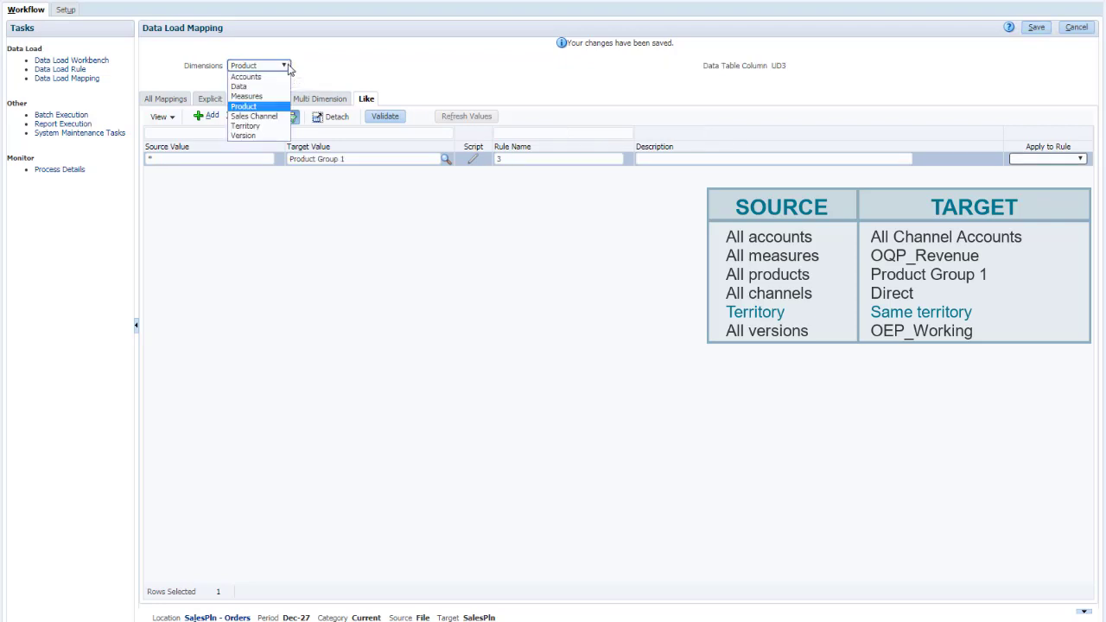
pyautogui.click(277, 117)
pyautogui.click(285, 66)
pyautogui.click(246, 126)
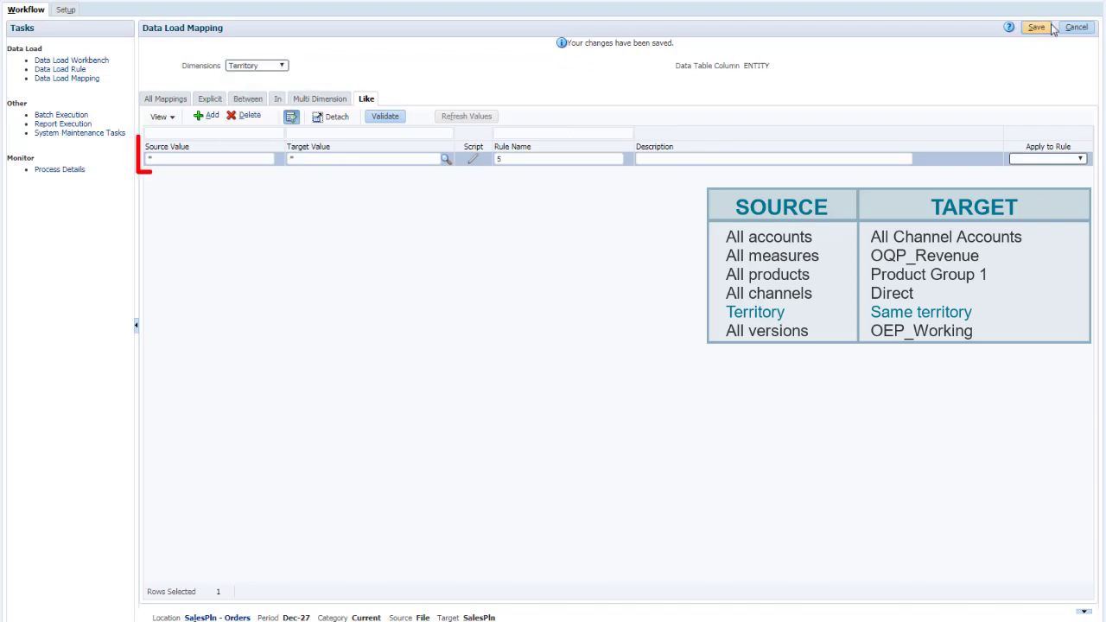
# Step: Save and run OrdersImport for Jan-18 to Jun-18 with Export to Target and Check, then review process steps
pyautogui.click(85, 70)
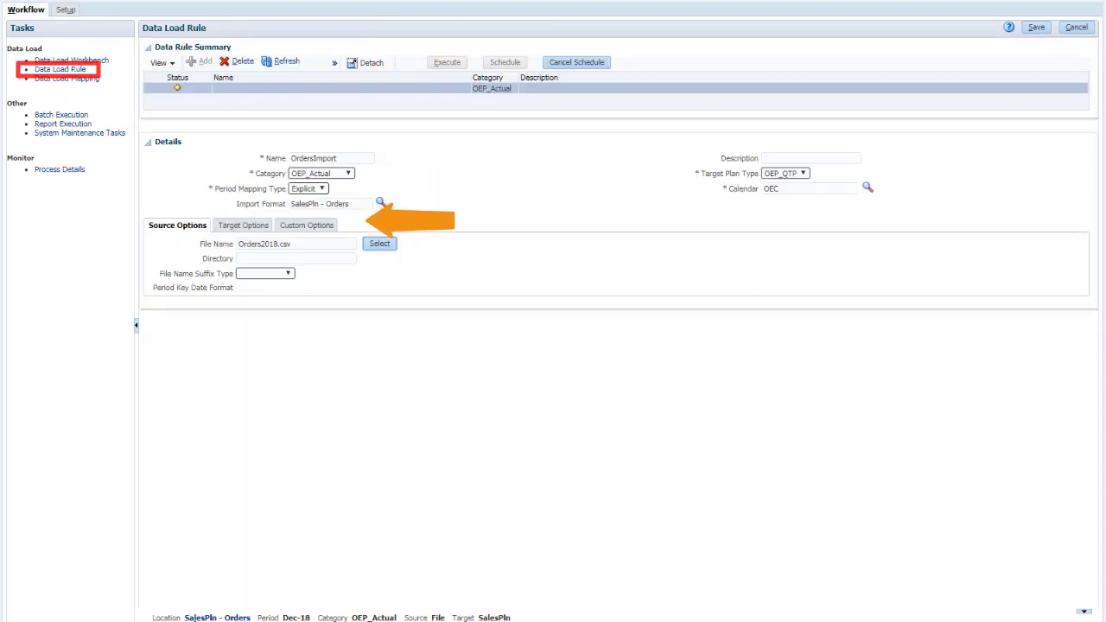
pyautogui.click(1036, 27)
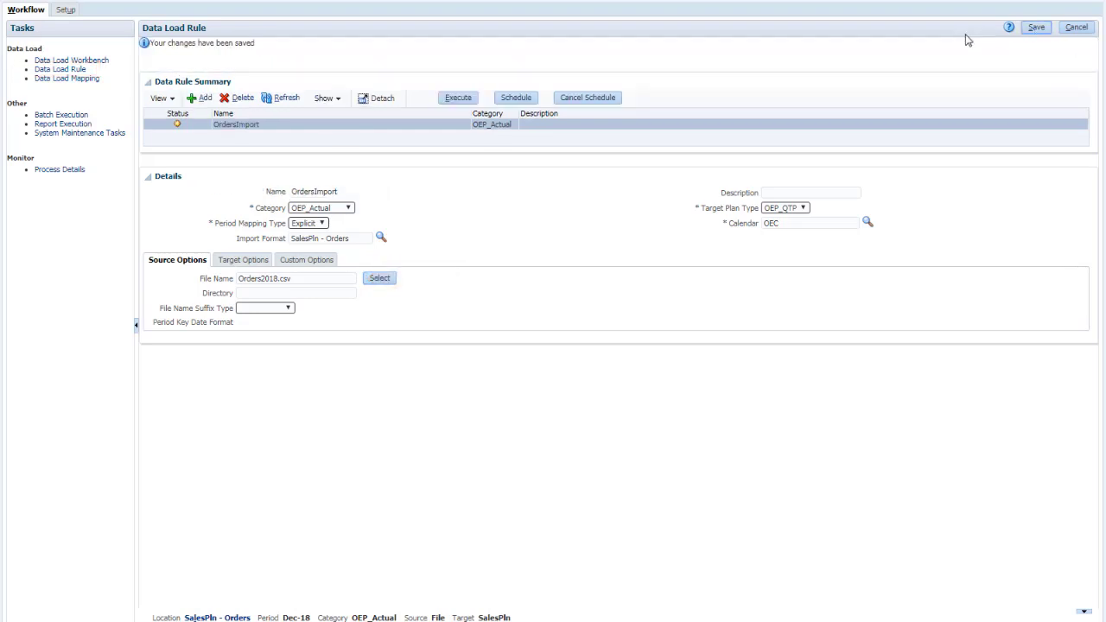
pyautogui.click(460, 99)
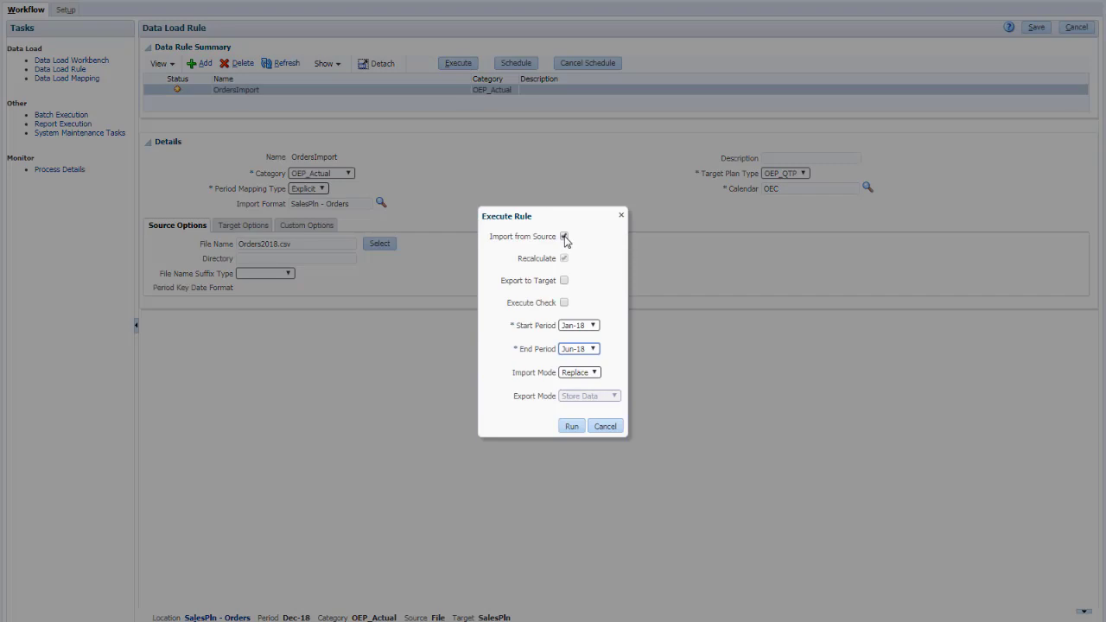
pyautogui.click(564, 281)
pyautogui.click(563, 302)
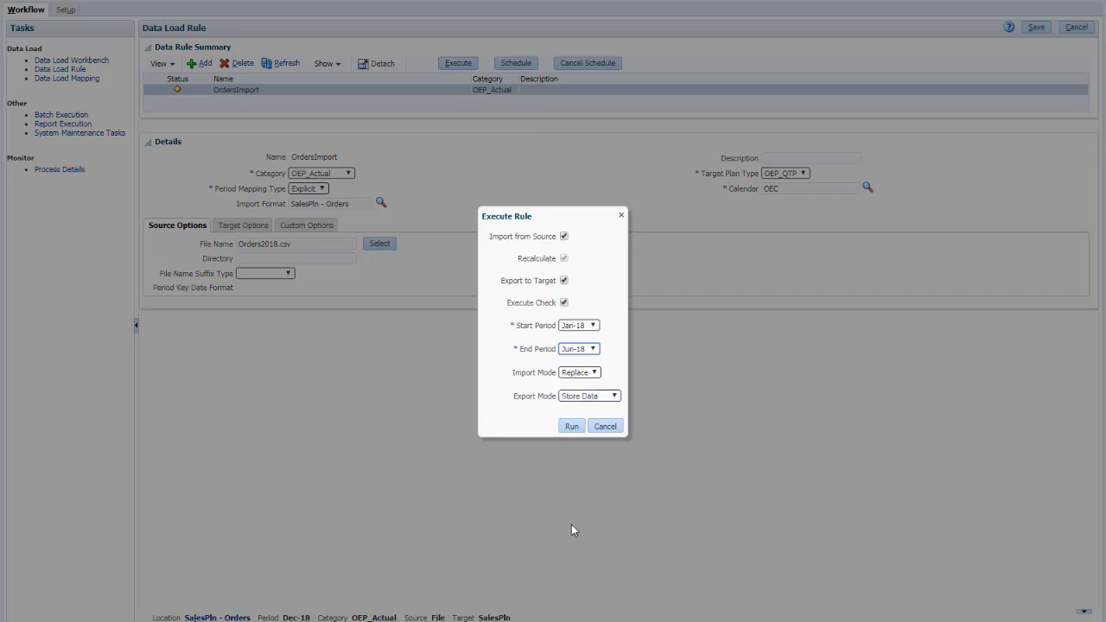
pyautogui.click(564, 427)
pyautogui.click(665, 179)
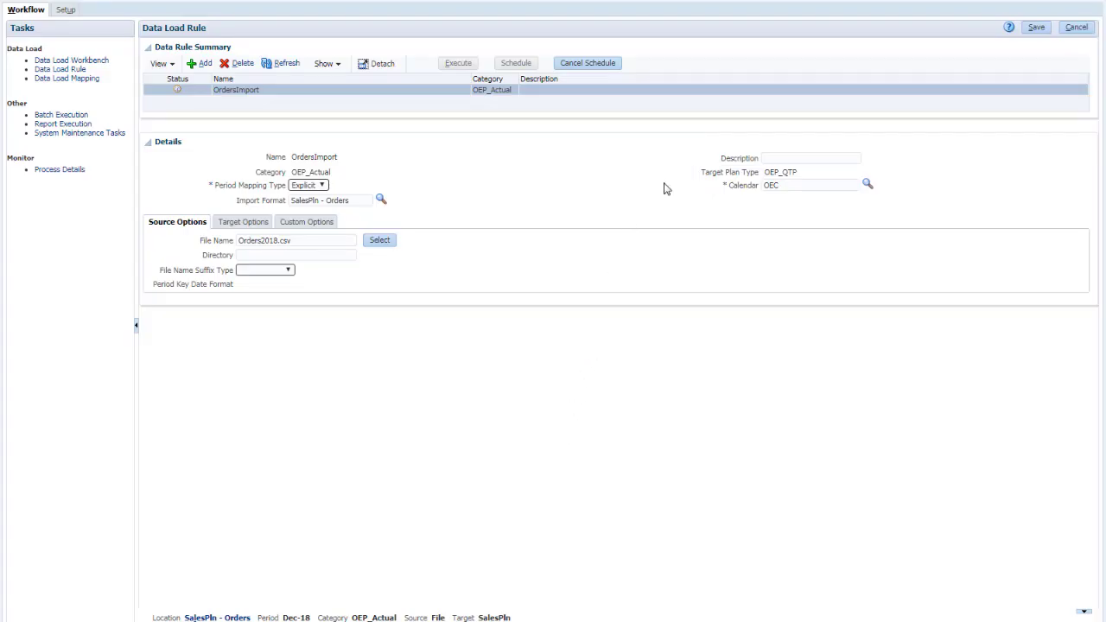
pyautogui.click(178, 91)
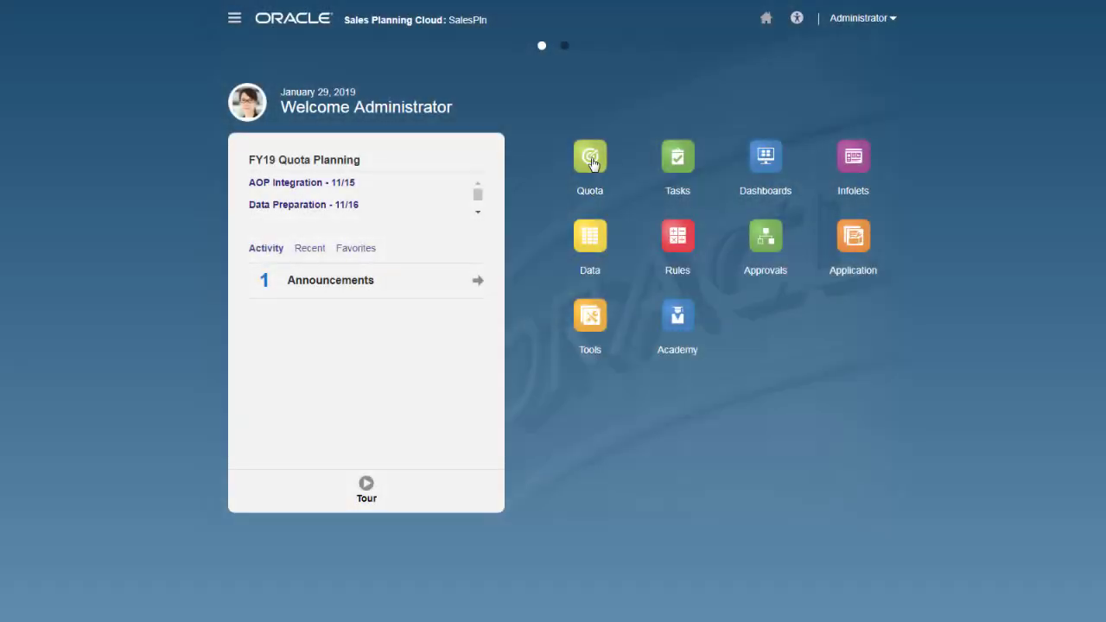
# Step: Open the Top Down and Adjust form from the Quota page
pyautogui.click(590, 156)
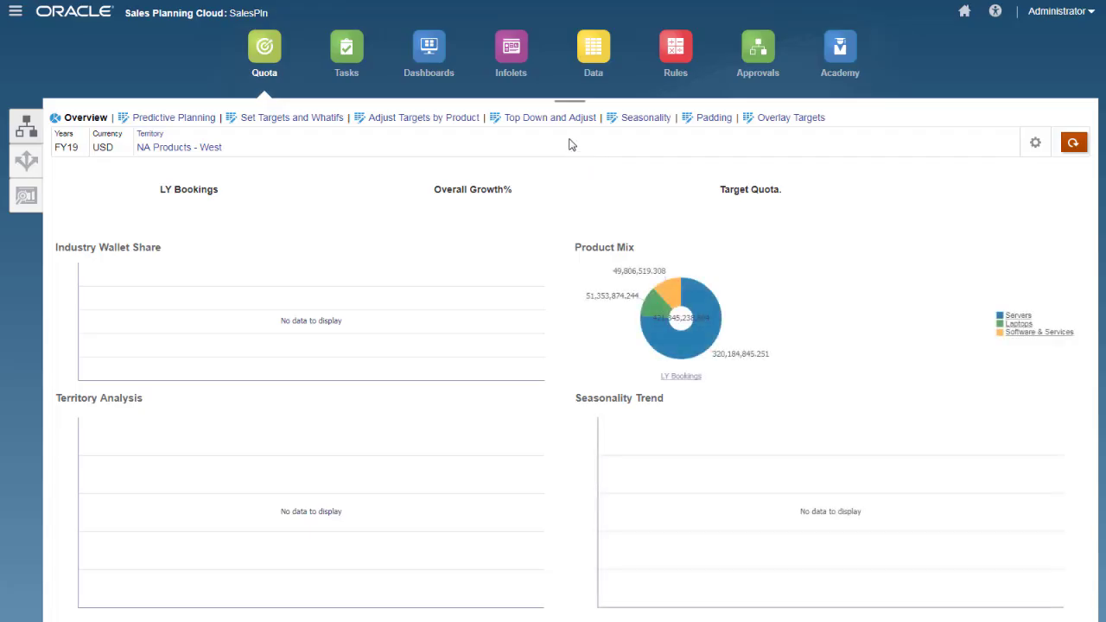
pyautogui.click(550, 119)
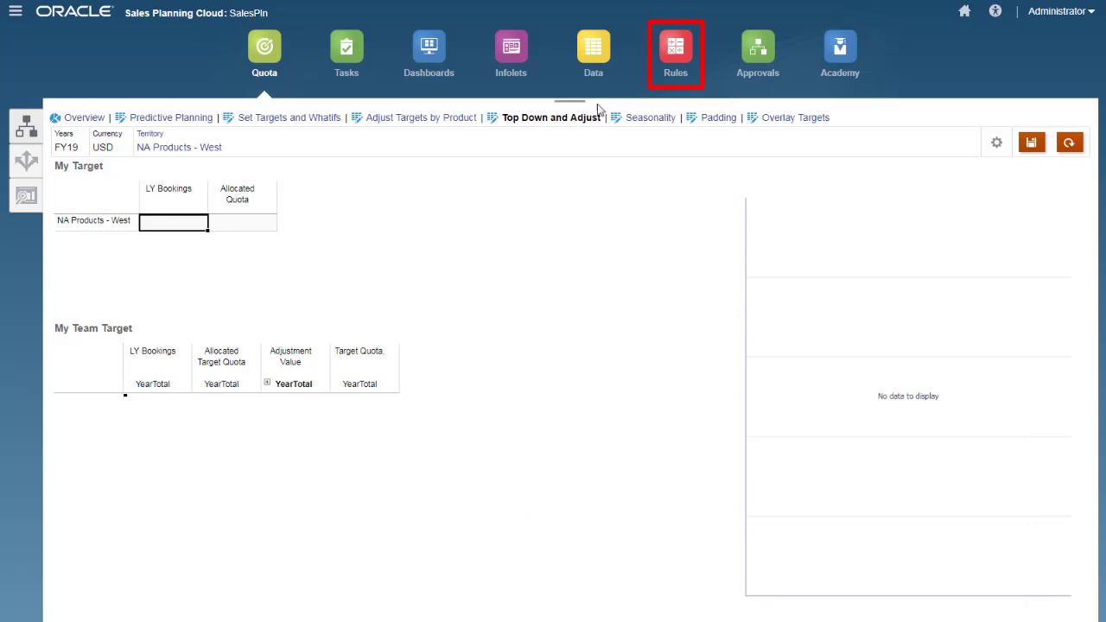
# Step: Run Process Actuals with FY18 as historical year, OEP_Plan and OEP_Working
pyautogui.scroll(-1, 1083, 286)
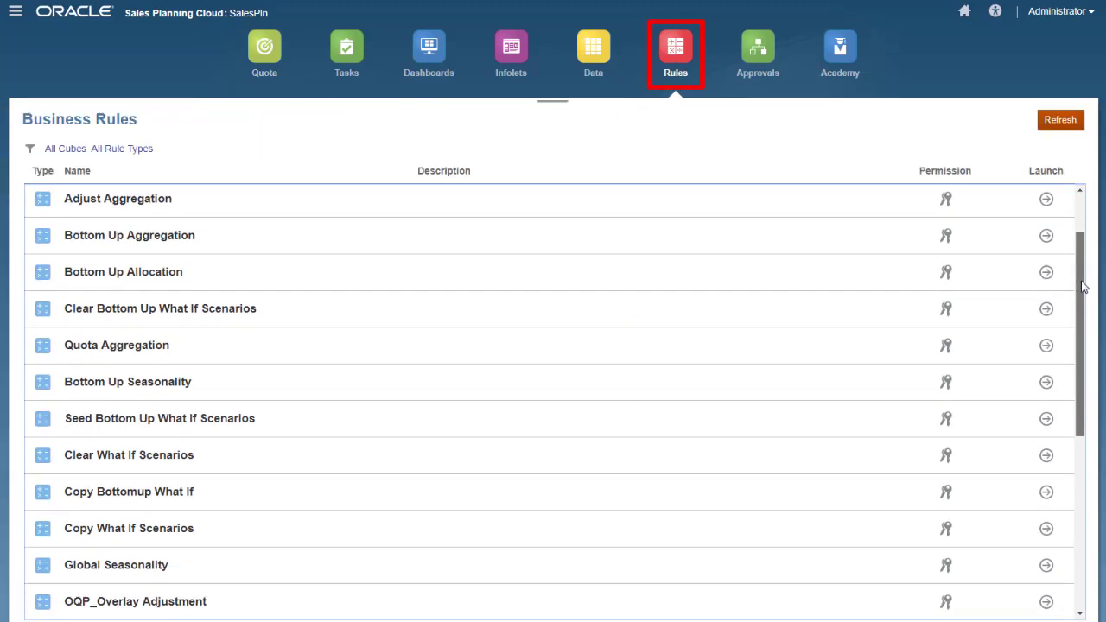
pyautogui.scroll(-3, 1082, 286)
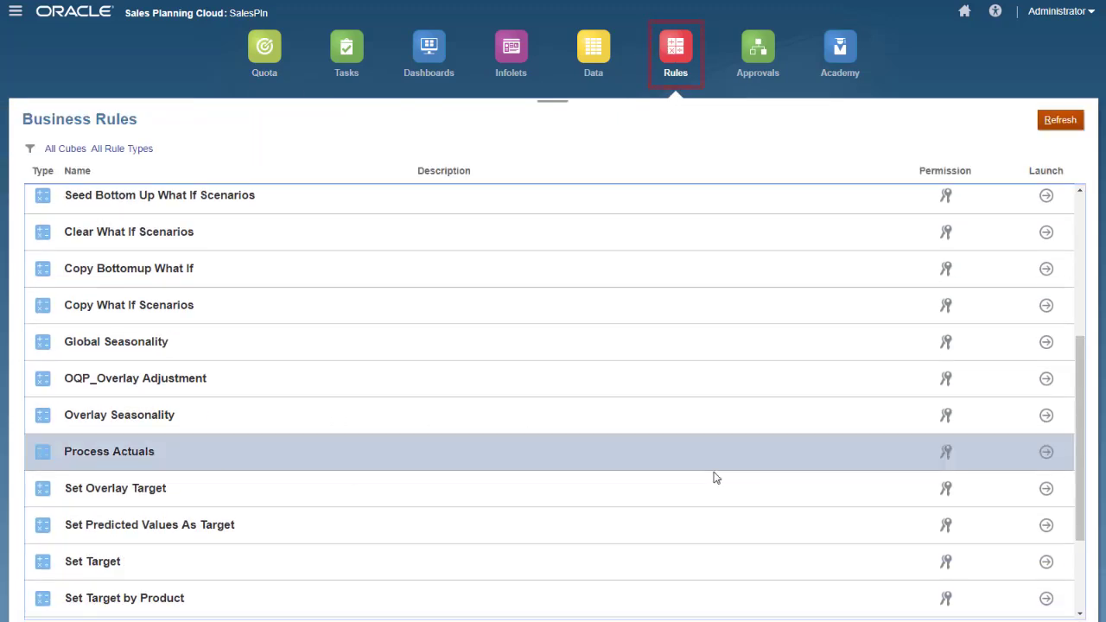
pyautogui.click(1044, 457)
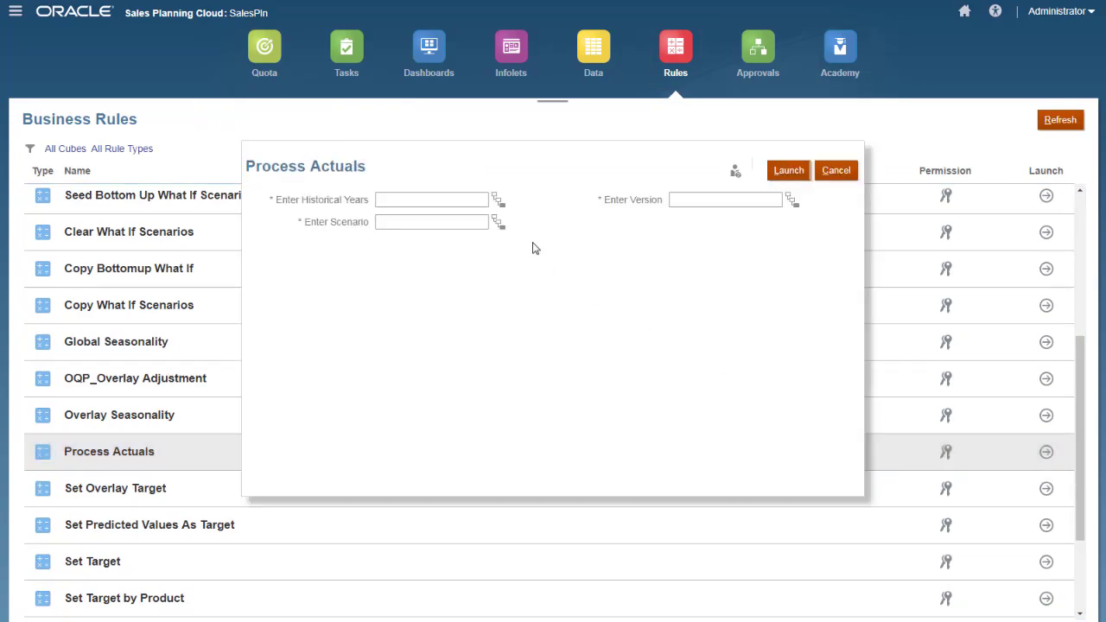
pyautogui.click(498, 201)
pyautogui.click(548, 276)
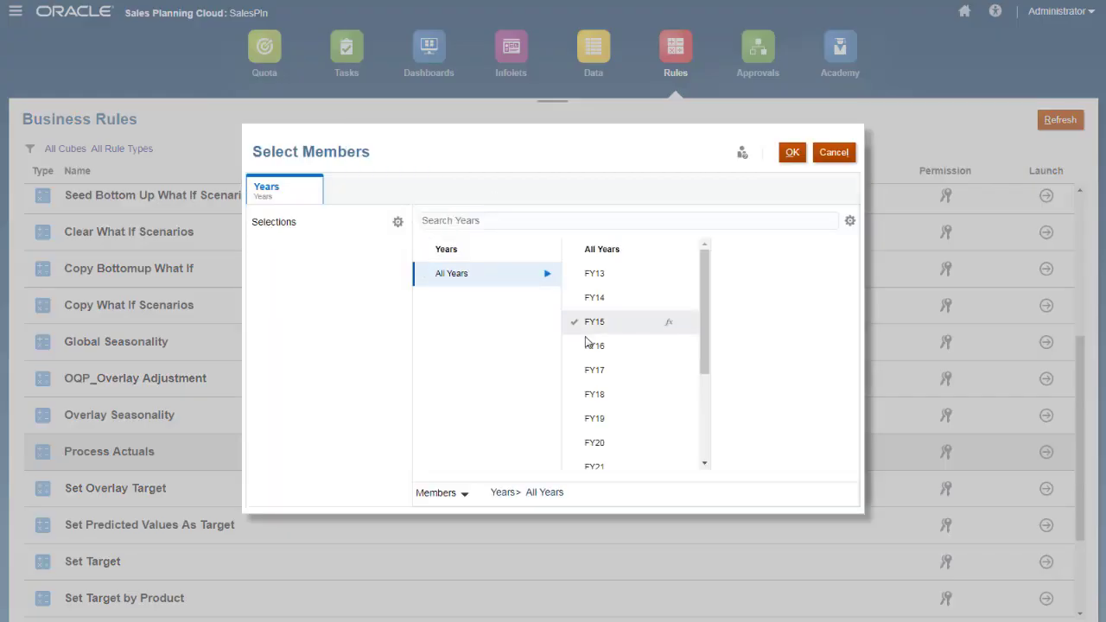
pyautogui.click(576, 398)
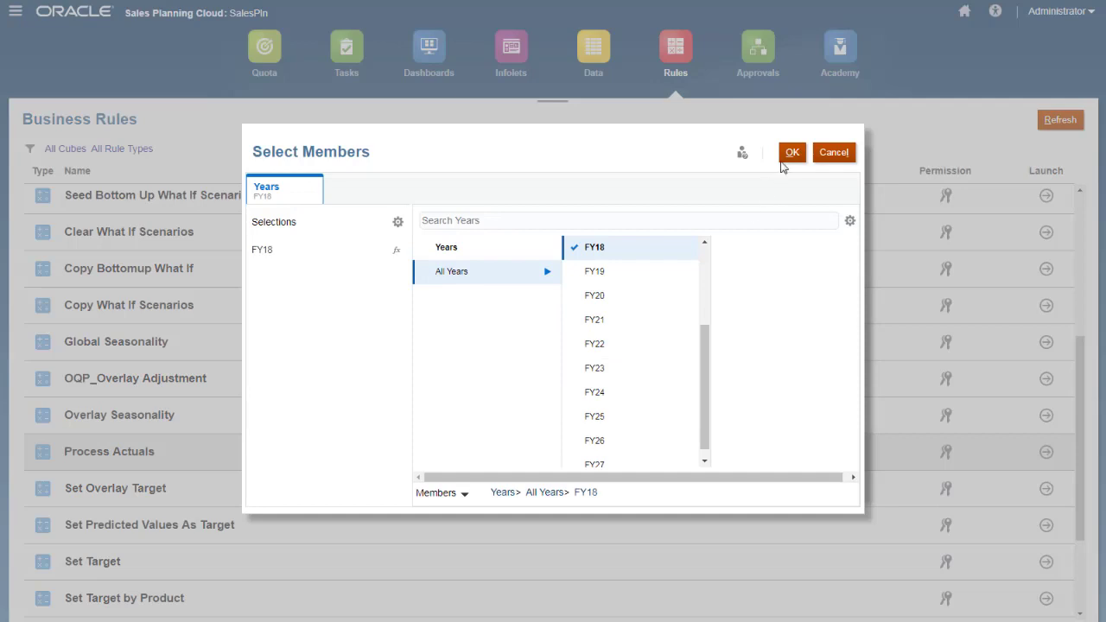
pyautogui.click(788, 153)
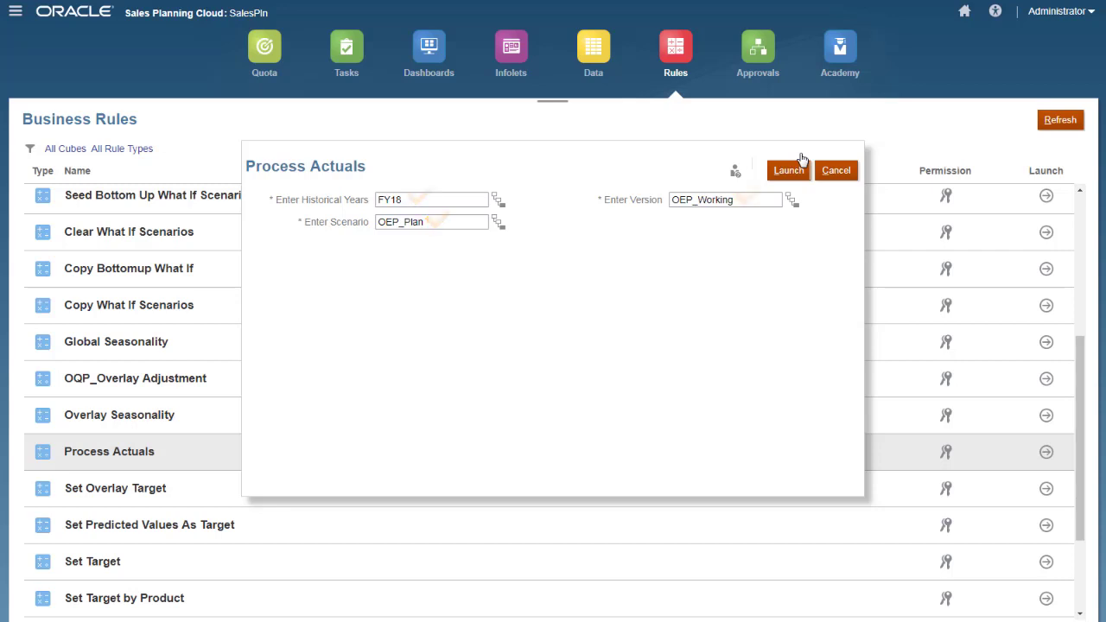
pyautogui.click(805, 174)
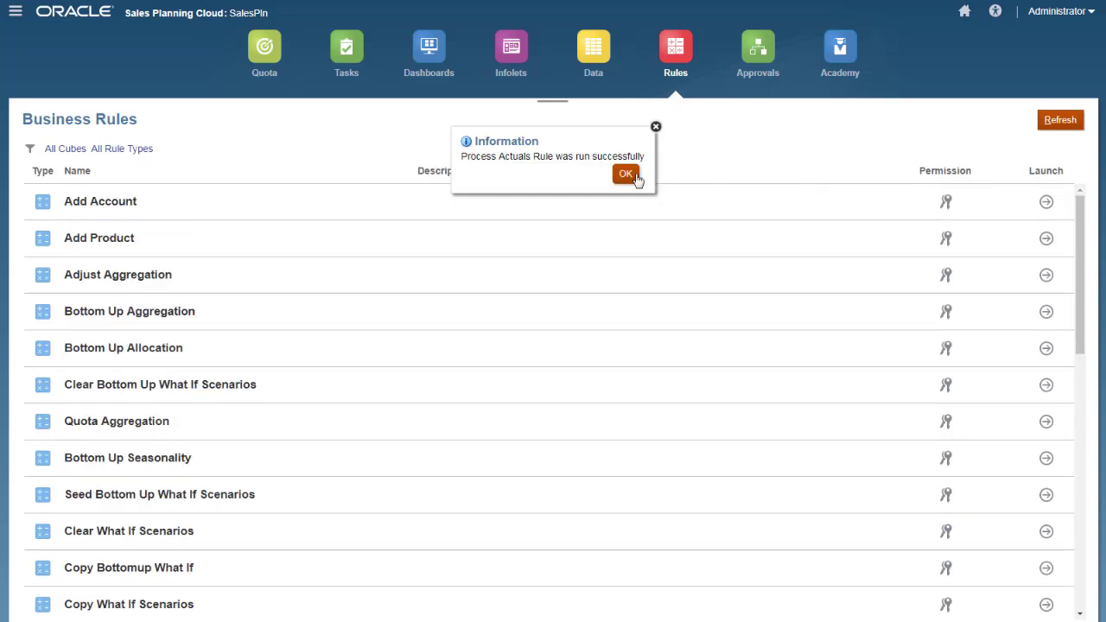
# Step: Dismiss the rule completion message and return to the quota form showing LY Bookings of 7,861 for NA Products - West
pyautogui.click(625, 172)
pyautogui.click(265, 54)
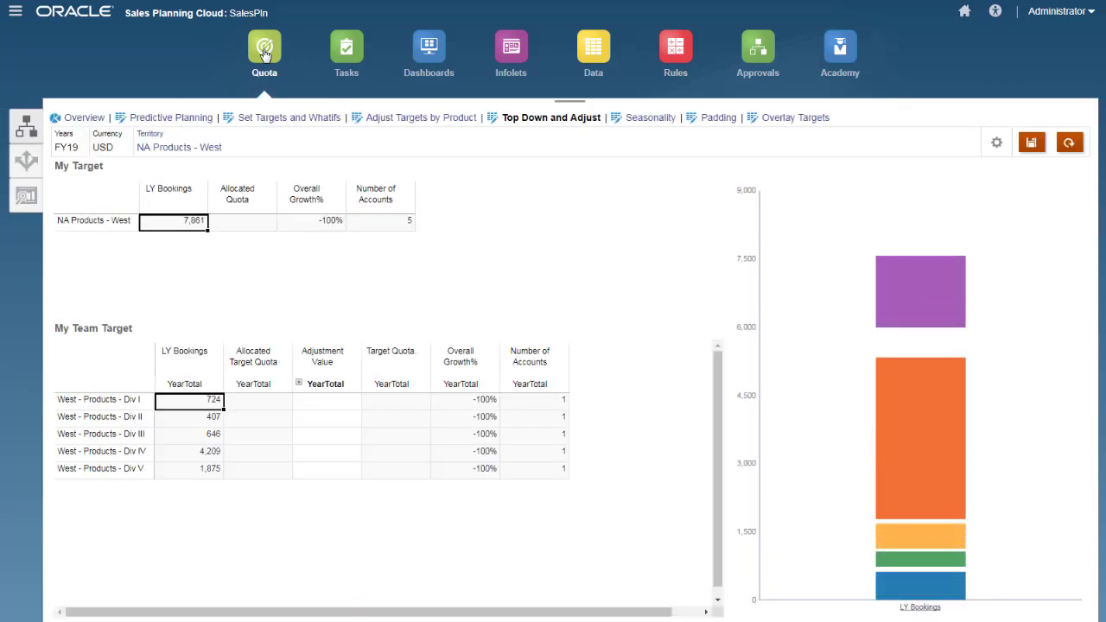